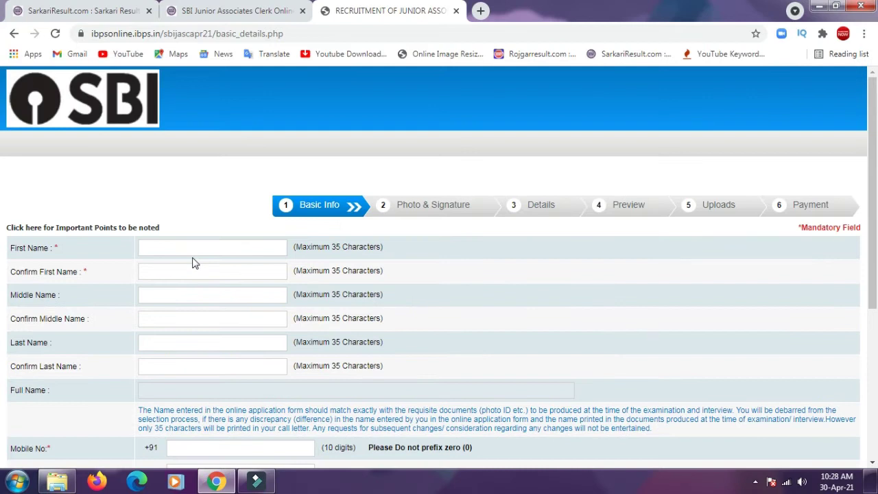
# - Enter the candidate's first name and repeat it in Confirm First Name
pyautogui.click(193, 263)
pyautogui.click(172, 250)
pyautogui.write('AD')
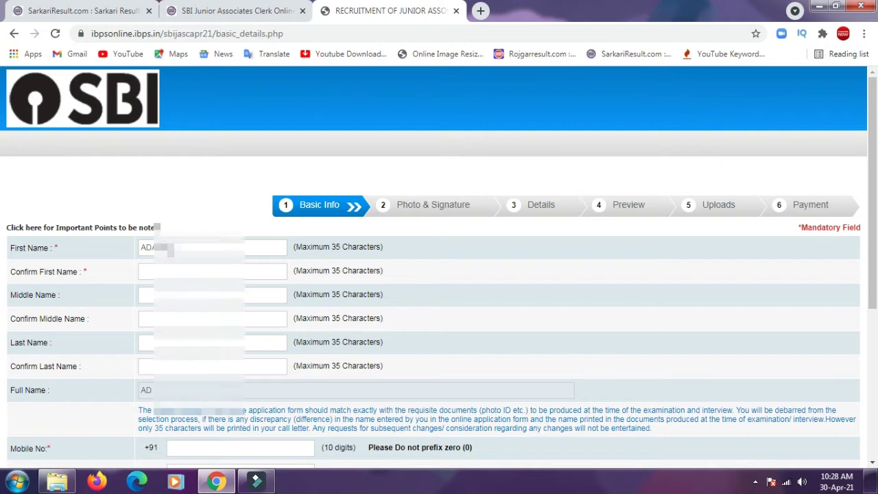
pyautogui.click(163, 272)
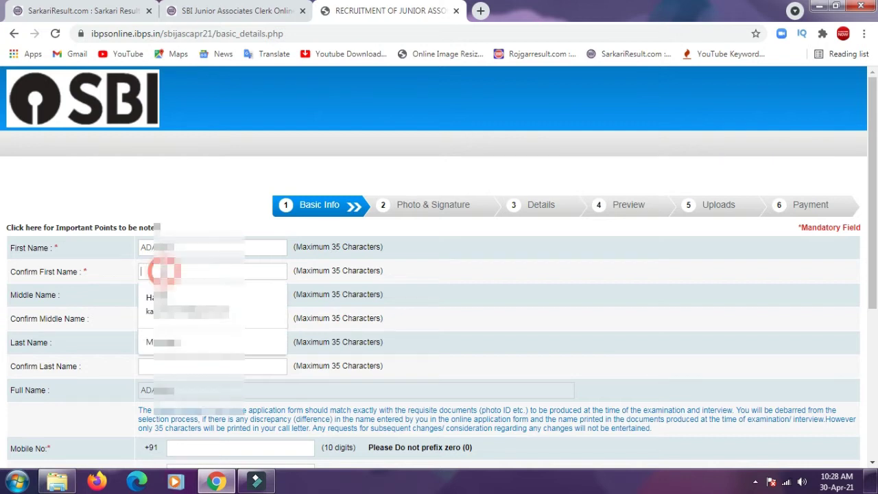
pyautogui.write('ADA')
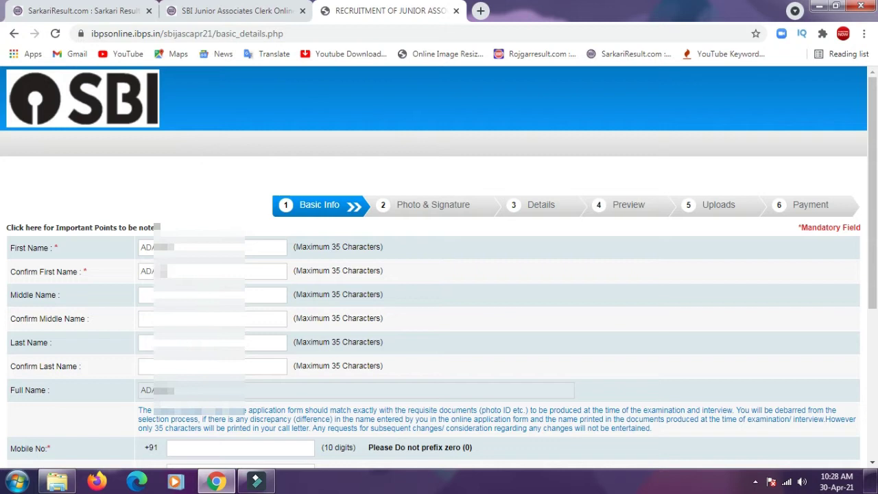
# - Enter the candidate's middle and last names, each repeated in its confirmation field
pyautogui.click(171, 297)
pyautogui.write('MA')
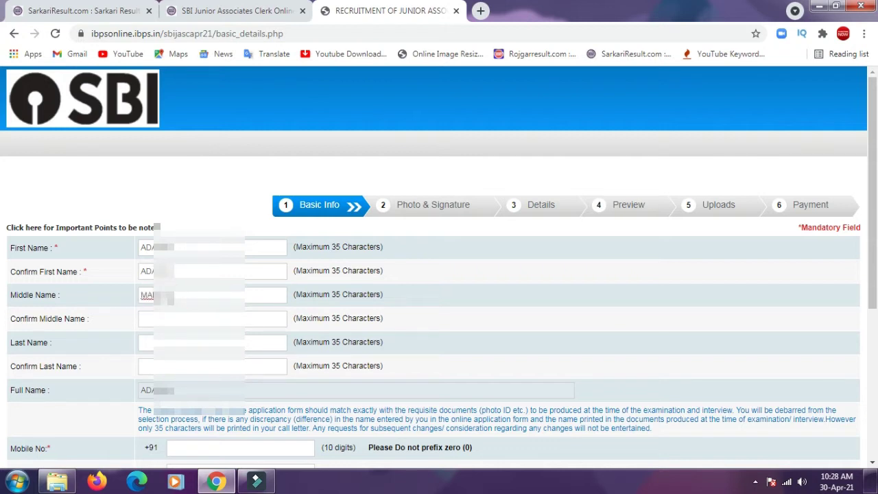
pyautogui.click(164, 315)
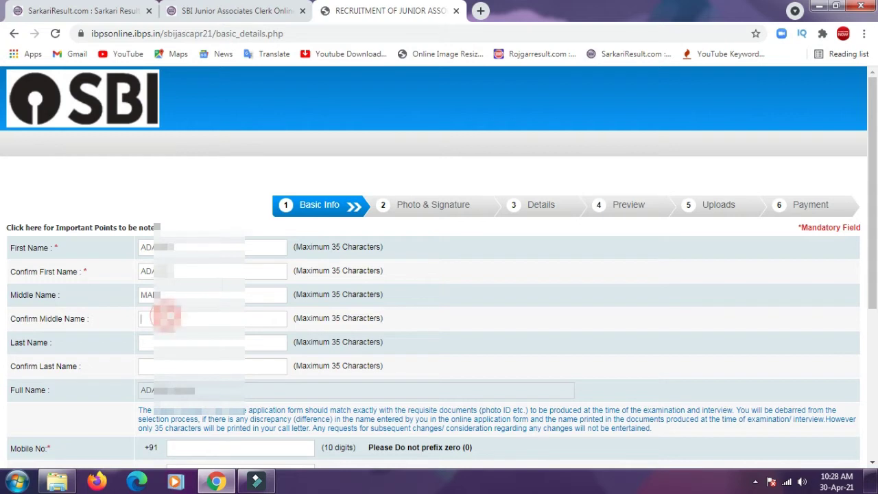
pyautogui.write('MAI')
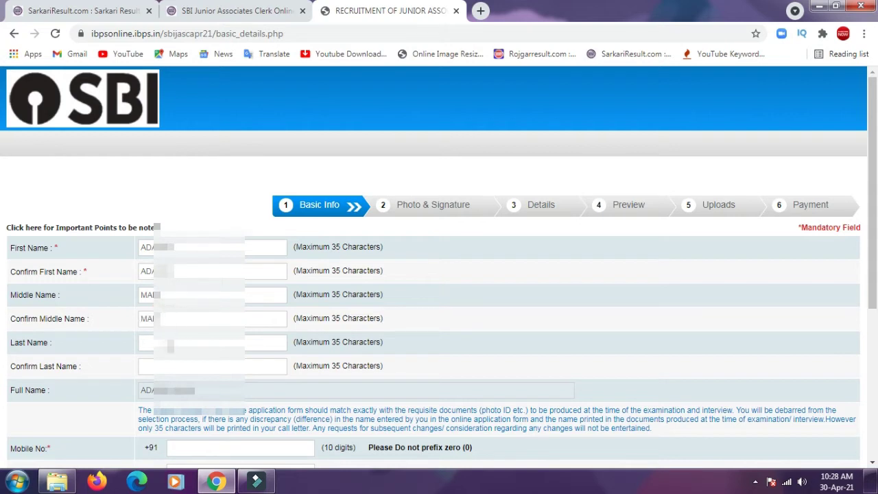
pyautogui.click(170, 345)
pyautogui.write('VER')
pyautogui.click(177, 371)
pyautogui.write('VER')
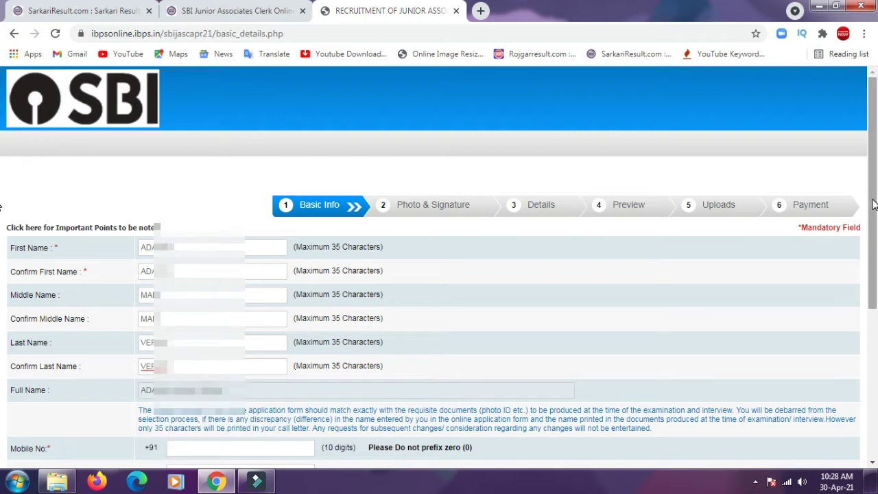
# - Fill Mobile No and Confirm Mobile No with the candidate's mobile number
pyautogui.scroll(-2, 876, 294)
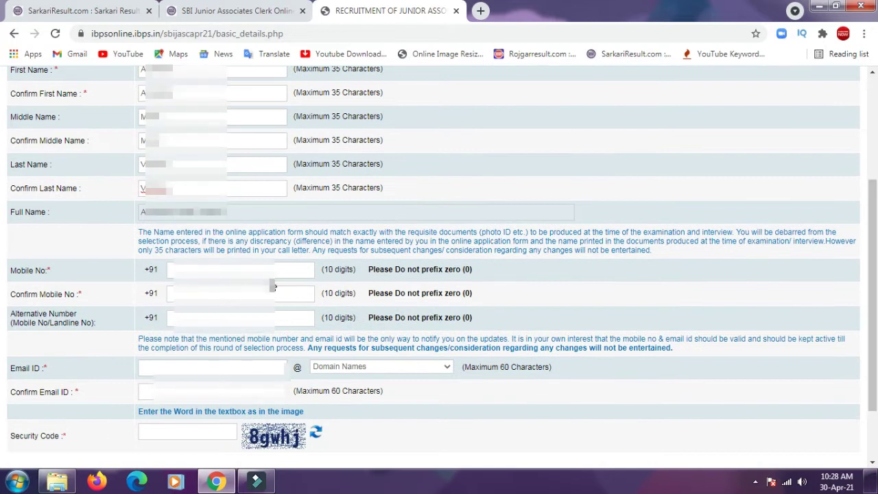
pyautogui.click(238, 271)
pyautogui.write('6')
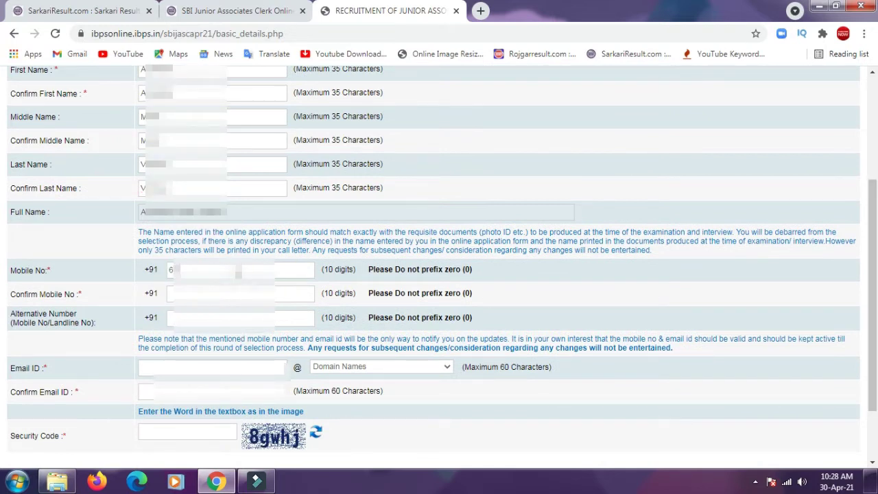
pyautogui.write('298')
pyautogui.click(217, 293)
pyautogui.write('6')
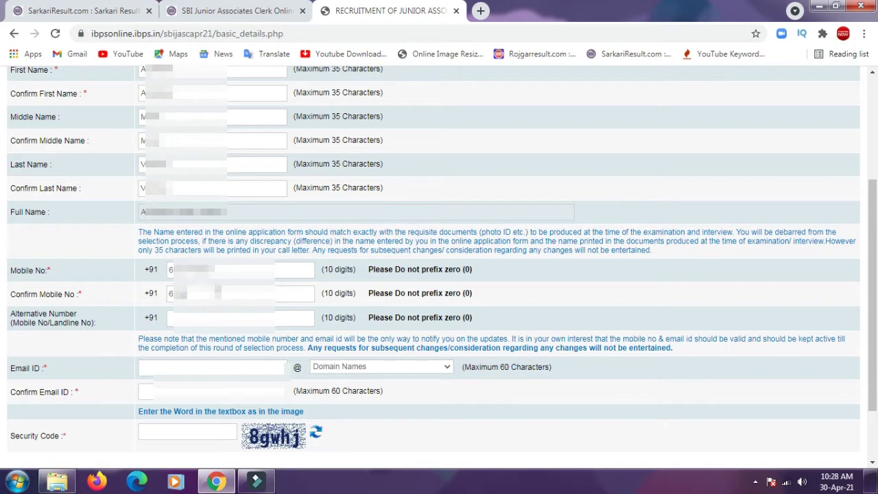
pyautogui.write('2900')
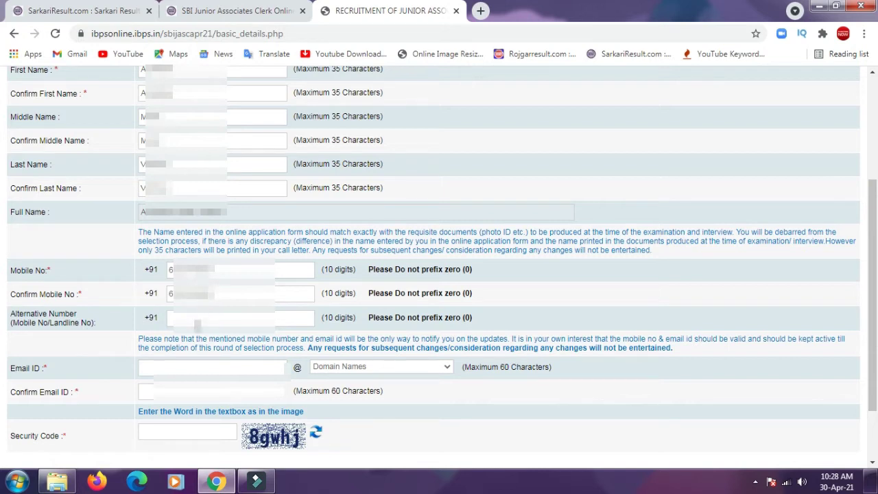
pyautogui.click(191, 368)
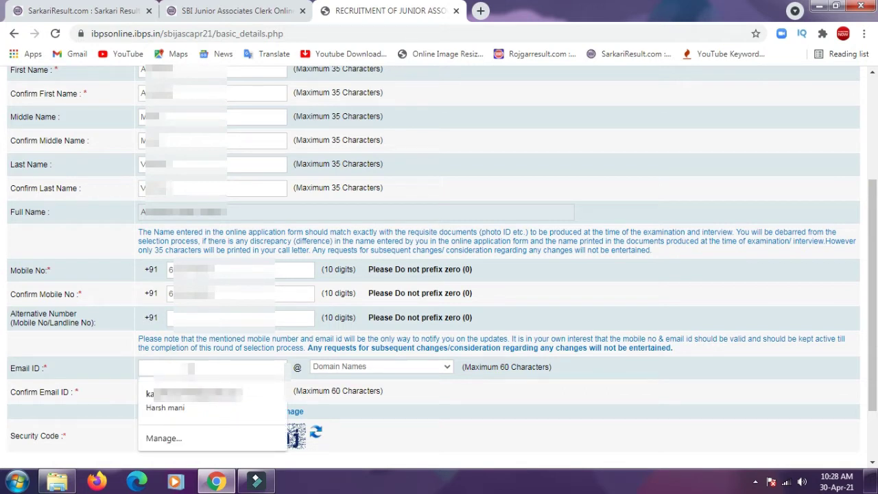
# - Enter and correct the email username, then choose the gmail.com domain
pyautogui.write('ada')
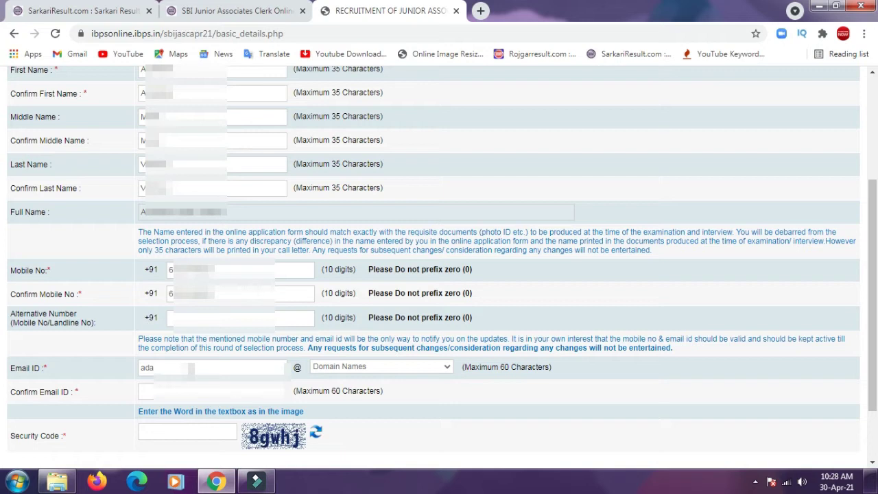
pyautogui.write('????')
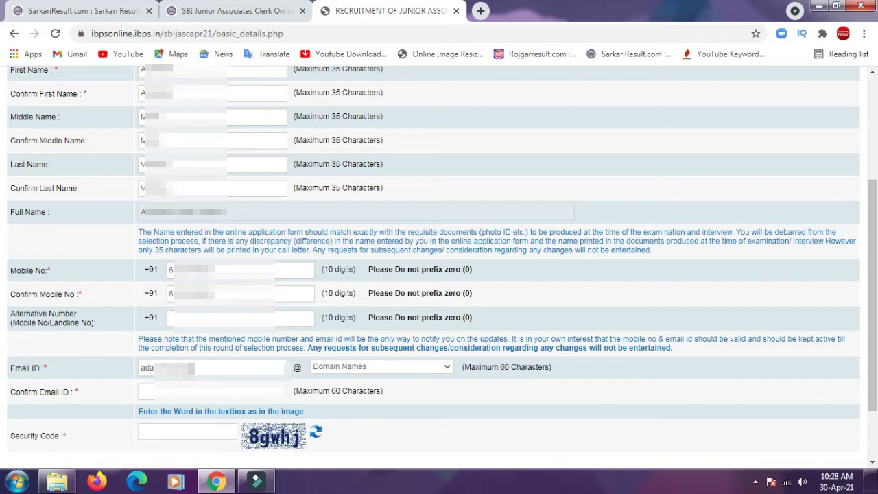
pyautogui.write('???')
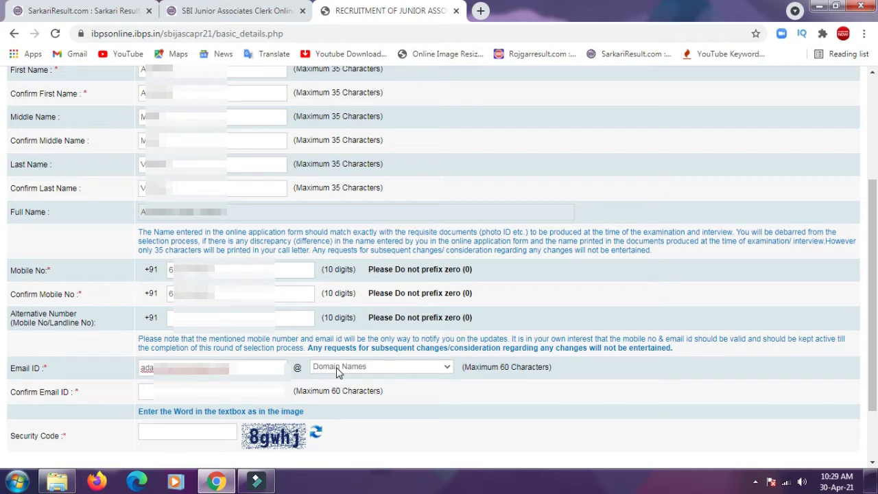
pyautogui.moveTo(246, 368); pyautogui.dragTo(197, 368)
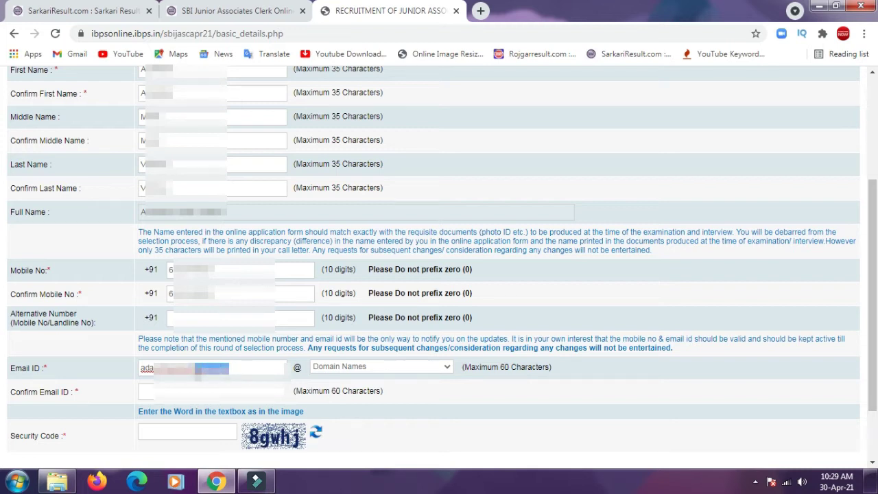
pyautogui.press('BackSpace')
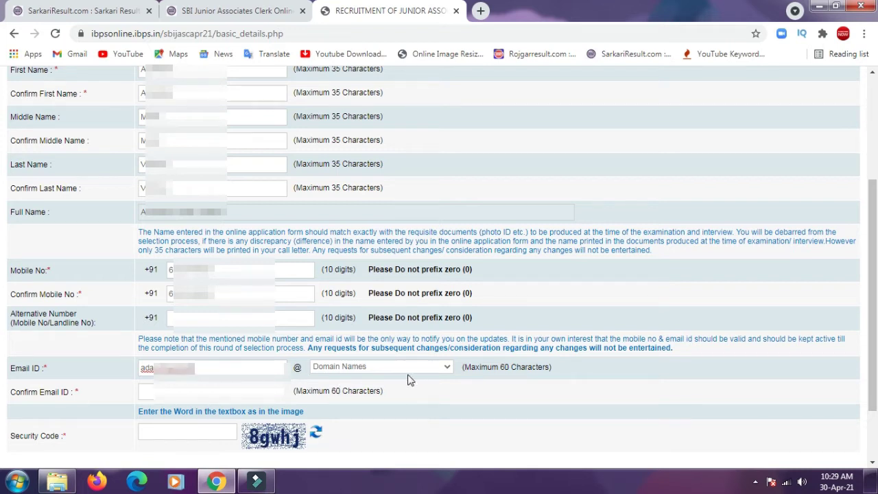
pyautogui.press('BackSpace')
pyautogui.press('BackSpace')
pyautogui.press('BackSpace')
pyautogui.write('12')
pyautogui.click(364, 368)
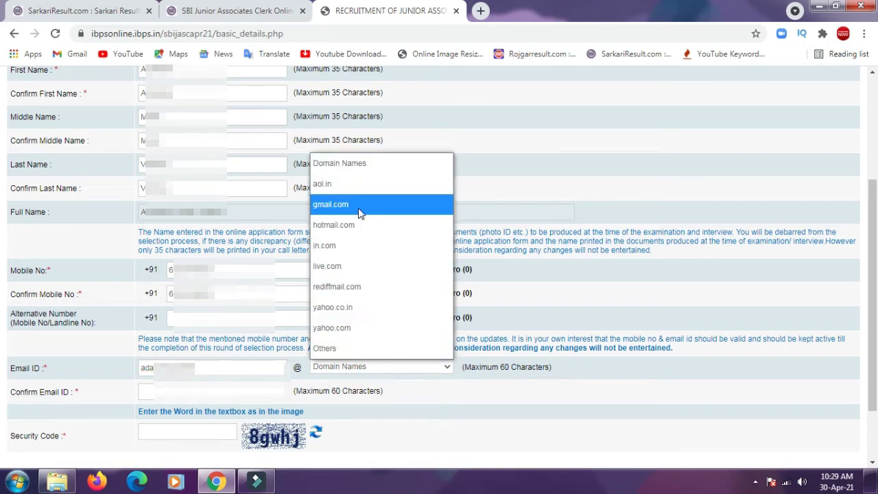
pyautogui.click(359, 206)
# - Repeat the email address in Confirm Email ID and enter the image security code
pyautogui.click(144, 391)
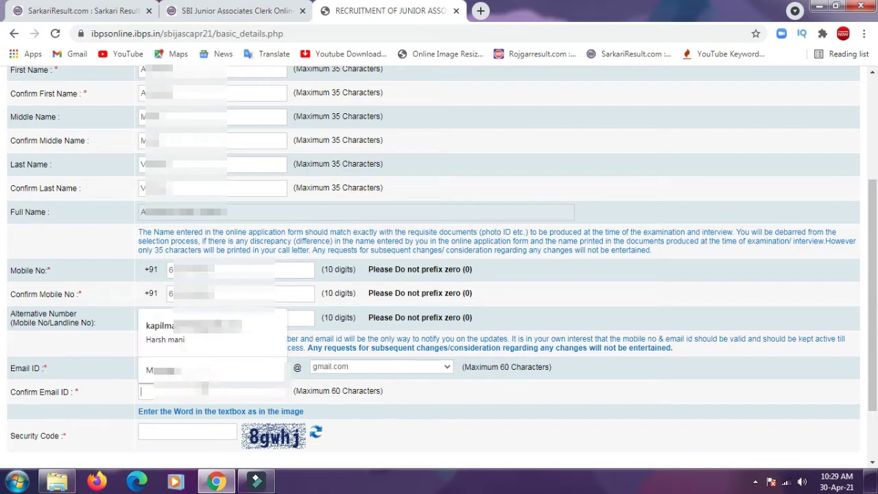
pyautogui.write('ada')
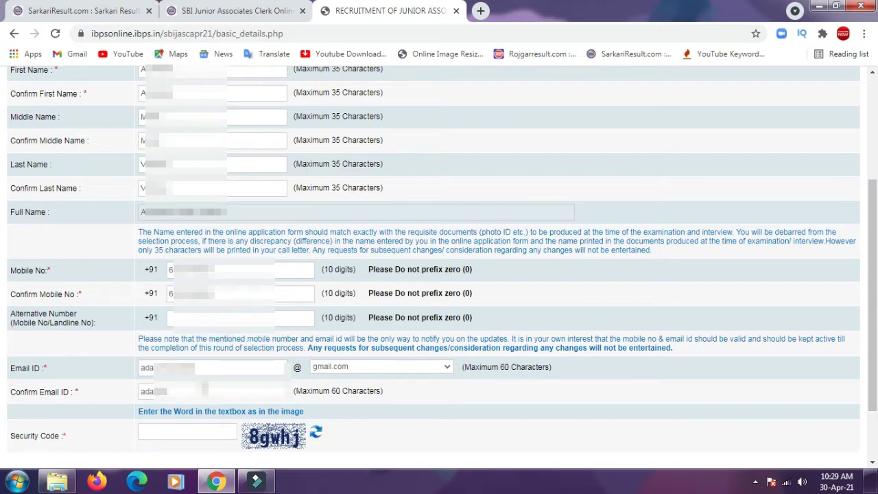
pyautogui.write('............')
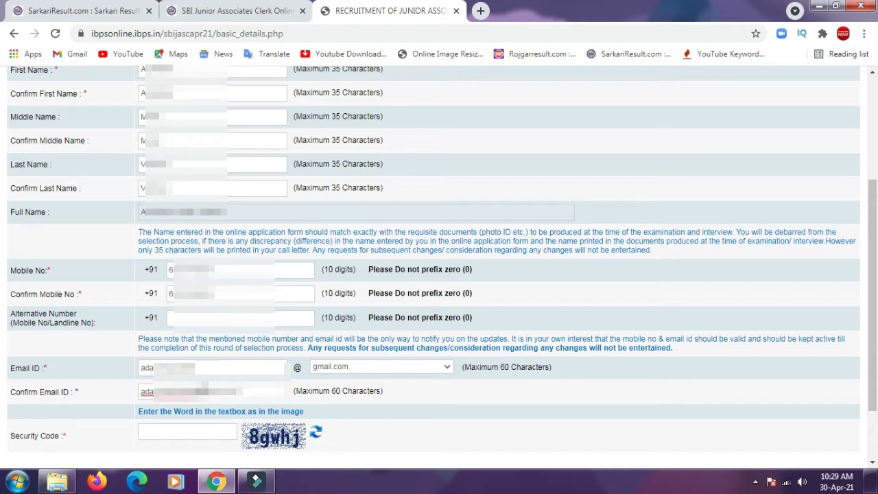
pyautogui.click(182, 435)
pyautogui.write('8gwhj')
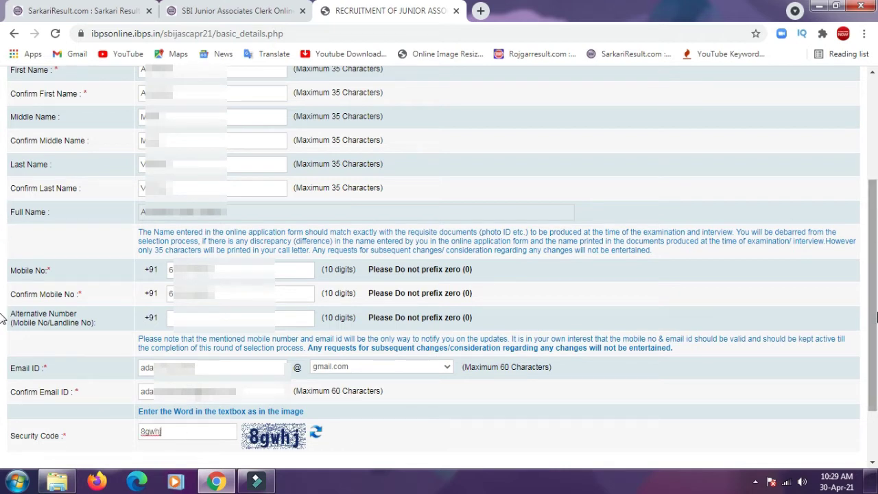
# - Save the Basic Info with Save & Next and accept the confirmation dialog
pyautogui.scroll(-2, 871, 317)
pyautogui.click(815, 406)
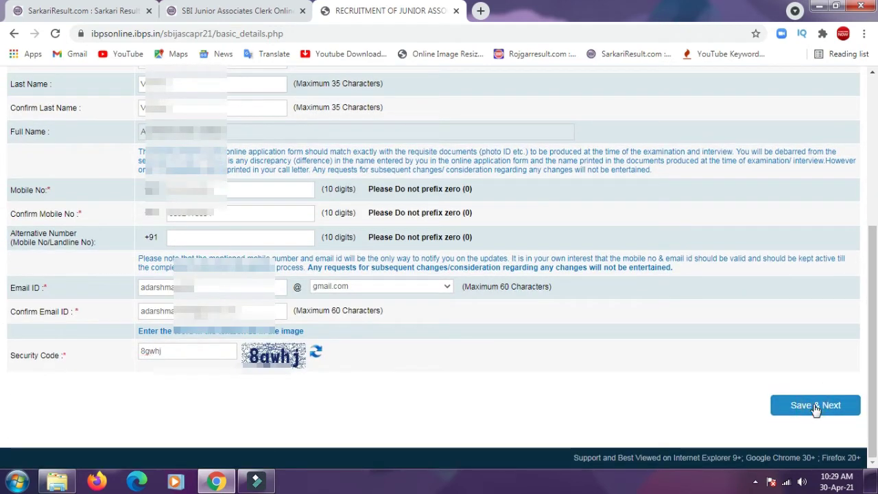
pyautogui.click(814, 406)
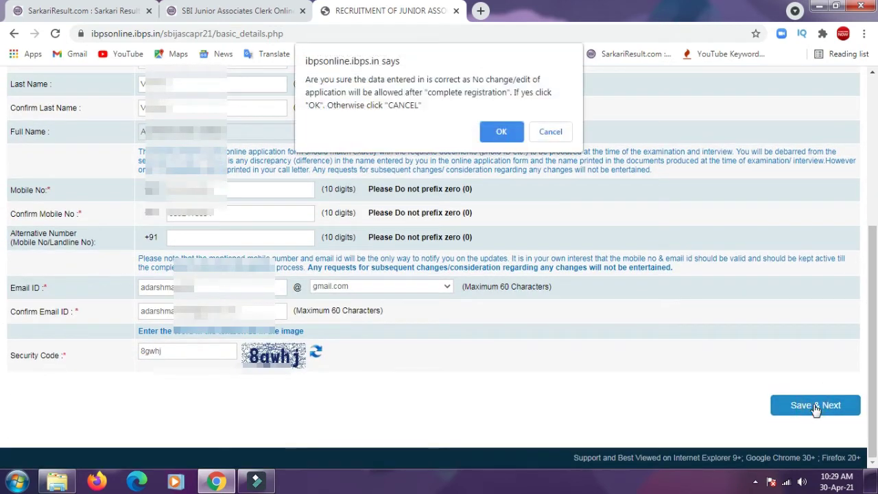
pyautogui.click(501, 132)
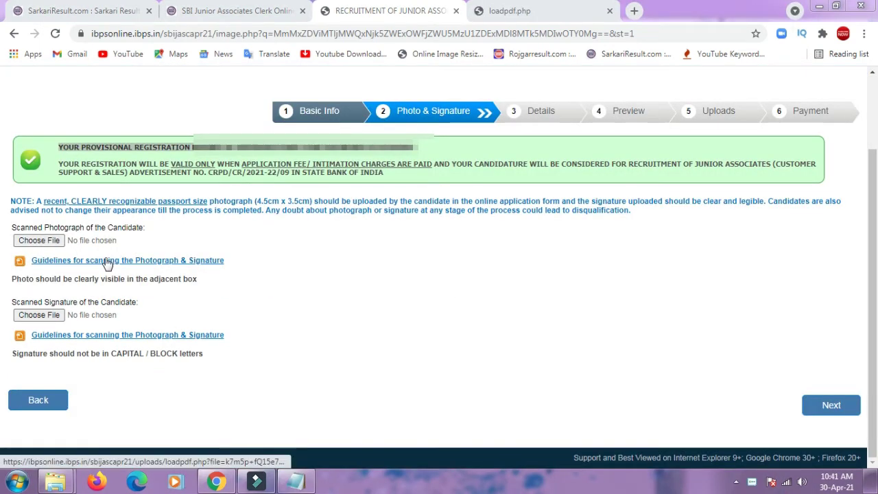
# - Read through the photo and signature scanning guidelines PDF, then return to the application tab
pyautogui.click(524, 9)
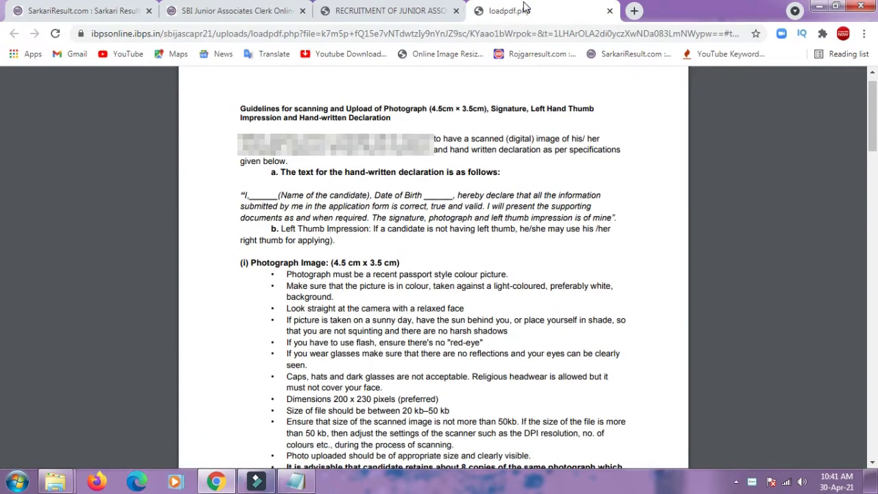
pyautogui.press('Down')
pyautogui.press('Down')
pyautogui.press('Down')
pyautogui.press('Down')
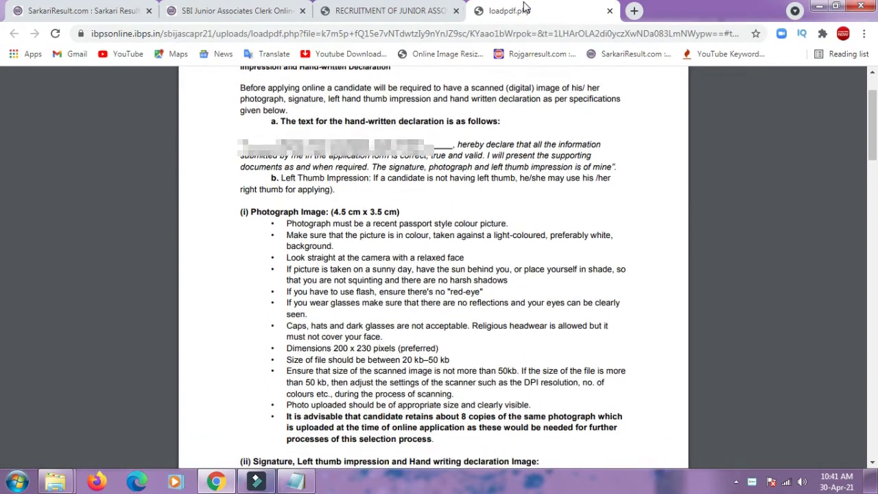
pyautogui.press('Down')
pyautogui.press('Down')
pyautogui.press('Down')
pyautogui.press('Down')
pyautogui.press('Down')
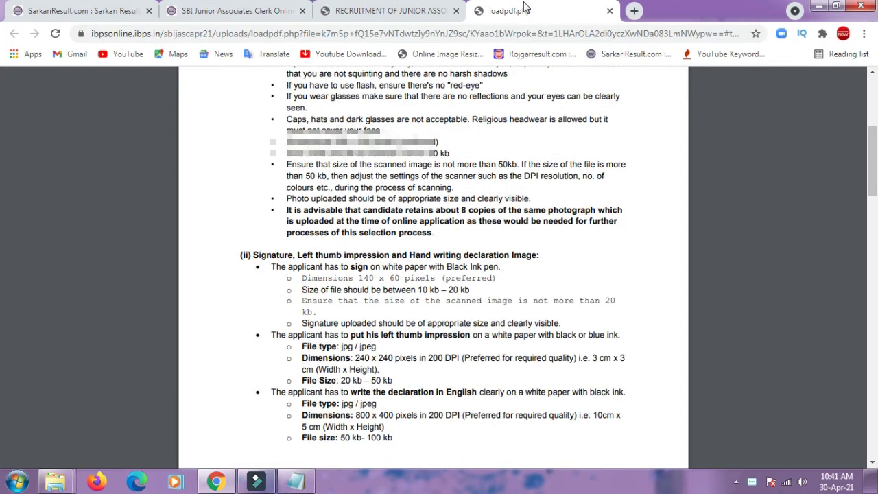
pyautogui.press('Down')
pyautogui.press('Down')
pyautogui.press('Down')
pyautogui.press('Down')
pyautogui.press('Down')
pyautogui.press('Down')
pyautogui.press('Down')
pyautogui.press('Down')
pyautogui.press('Down')
pyautogui.press('Down')
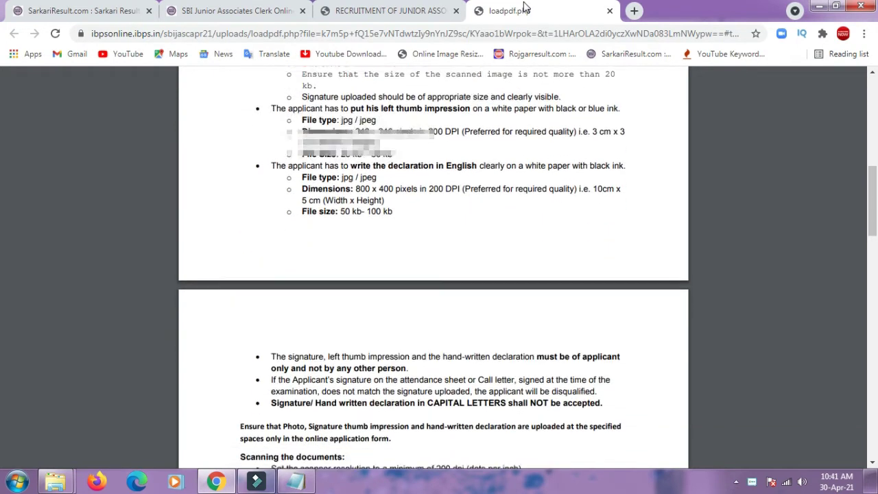
pyautogui.press('Down')
pyautogui.press('Down')
pyautogui.press('Down')
pyautogui.press('Down')
pyautogui.press('Down')
pyautogui.press('Down')
pyautogui.press('Down')
pyautogui.press('Down')
pyautogui.press('Down')
pyautogui.press('Down')
pyautogui.press('Down')
pyautogui.press('Down')
pyautogui.press('Down')
pyautogui.press('Down')
pyautogui.press('Down')
pyautogui.press('Down')
pyautogui.press('Down')
pyautogui.press('Down')
pyautogui.press('Down')
pyautogui.press('Down')
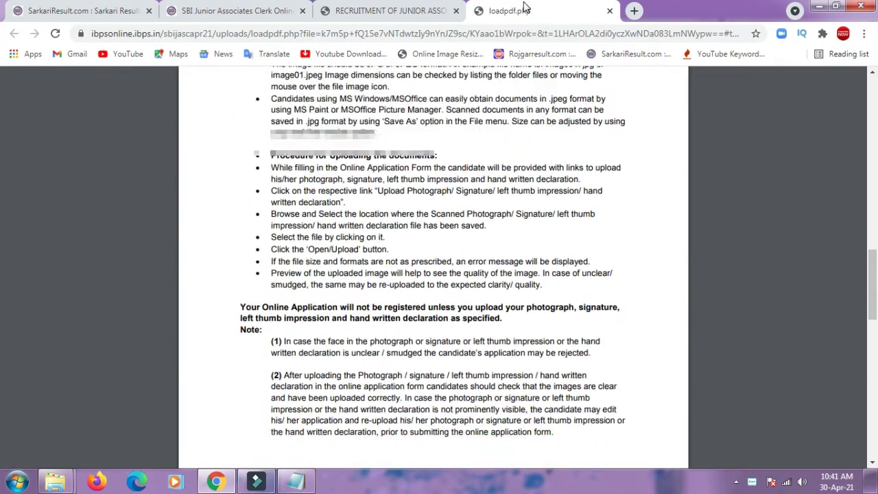
pyautogui.press('Down')
pyautogui.press('Down')
pyautogui.press('Down')
pyautogui.press('Down')
pyautogui.press('Down')
pyautogui.press('Down')
pyautogui.press('Down')
pyautogui.press('Down')
pyautogui.press('Down')
pyautogui.press('Down')
pyautogui.press('Down')
pyautogui.press('Down')
pyautogui.press('Down')
pyautogui.press('Down')
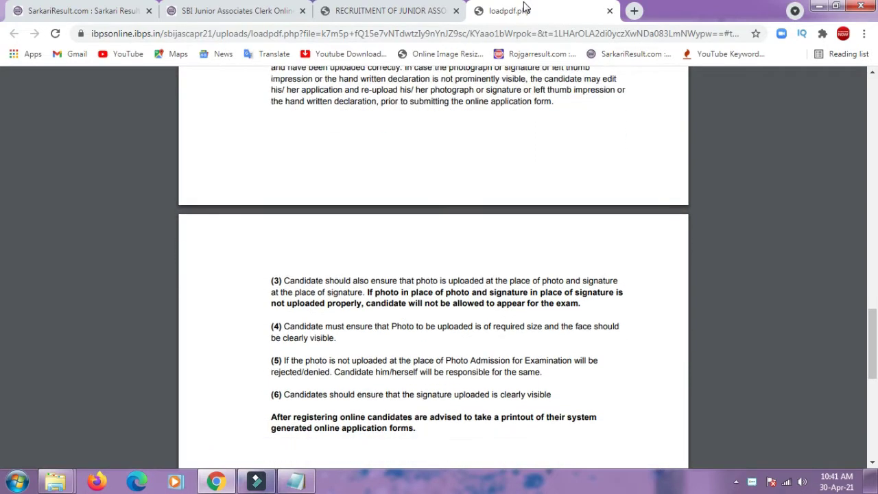
pyautogui.click(384, 11)
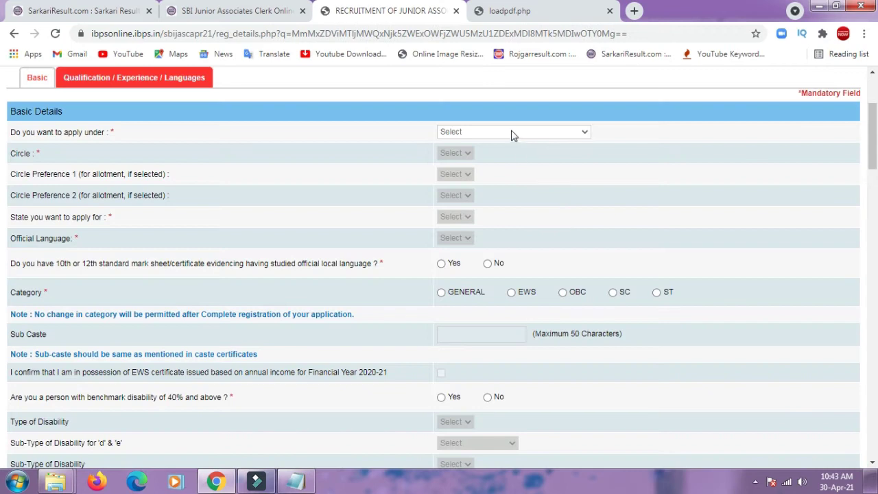
# - Apply under Regular Vacancies & Backlog Vacancies and select the LUCKNOW/ DELHI circle
pyautogui.click(511, 131)
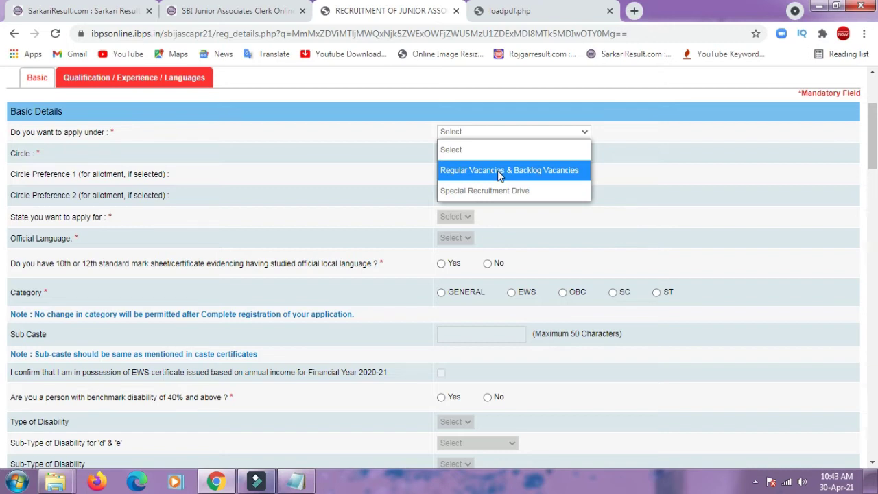
pyautogui.click(499, 171)
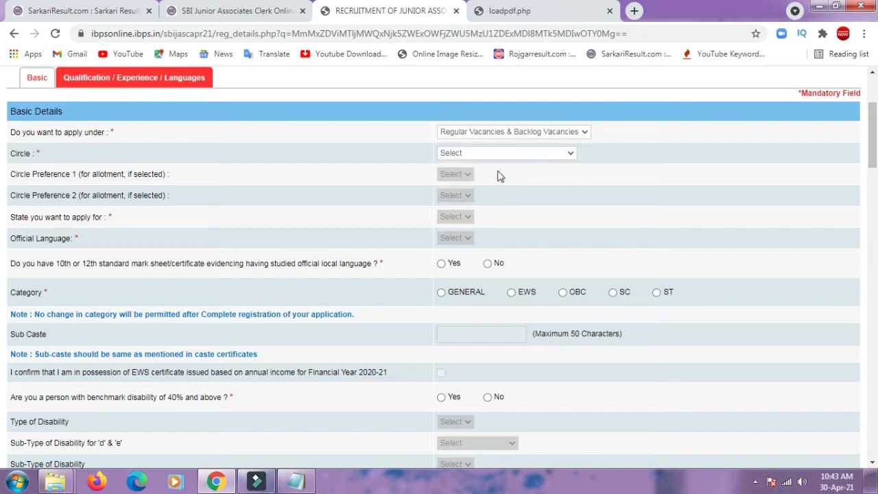
pyautogui.click(498, 155)
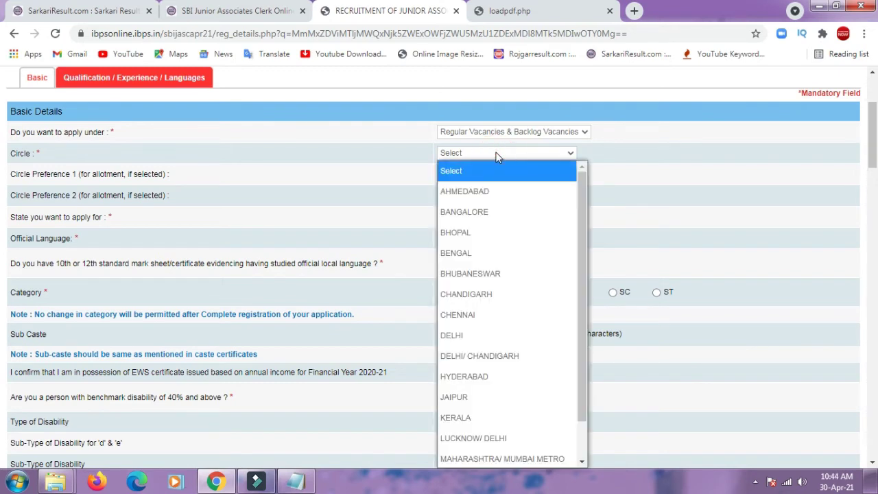
pyautogui.press('Down')
pyautogui.press('Down')
pyautogui.press('Down')
pyautogui.press('Down')
pyautogui.press('Down')
pyautogui.press('Down')
pyautogui.press('Down')
pyautogui.press('Down')
pyautogui.press('Down')
pyautogui.press('Down')
pyautogui.press('Down')
pyautogui.press('Down')
pyautogui.press('Down')
pyautogui.press('Down')
pyautogui.press('Down')
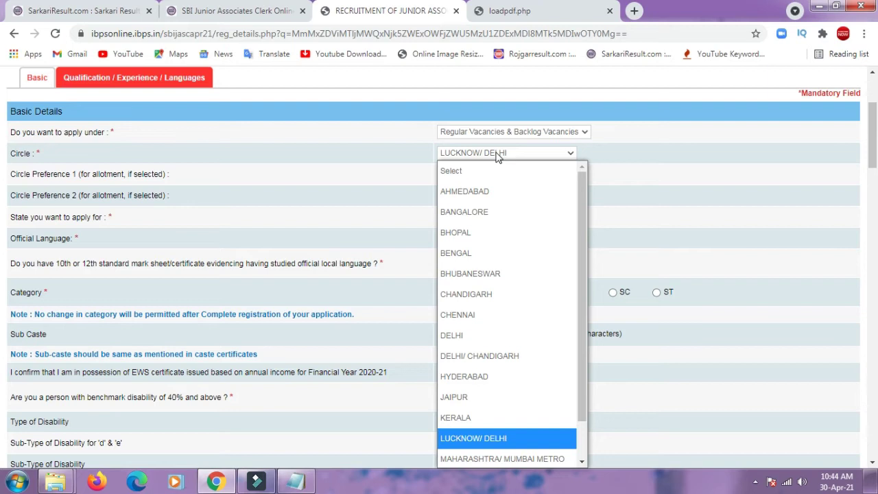
pyautogui.press('Down')
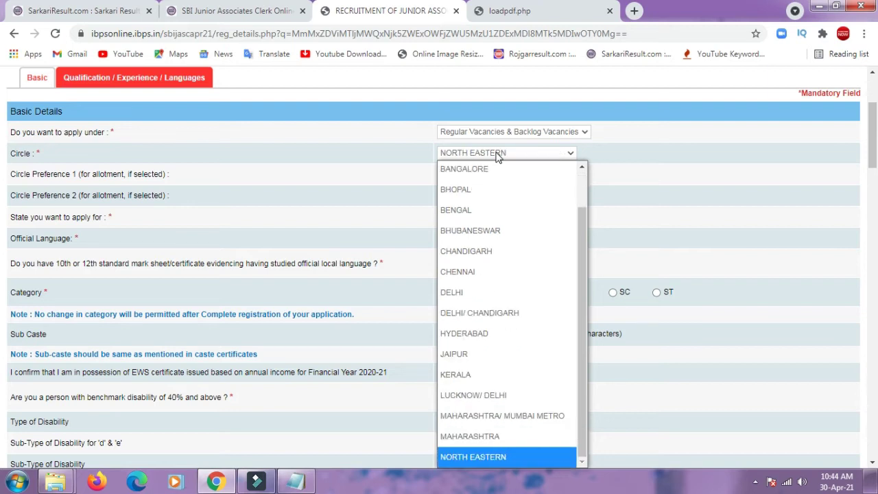
pyautogui.press('Up')
pyautogui.press('Up')
pyautogui.press('Up')
pyautogui.press('Up')
pyautogui.press('Up')
pyautogui.press('Up')
pyautogui.press('Up')
pyautogui.press('Up')
pyautogui.press('Up')
pyautogui.press('Up')
pyautogui.press('Up')
pyautogui.press('Up')
pyautogui.press('Up')
pyautogui.press('Up')
pyautogui.press('Up')
pyautogui.press('Up')
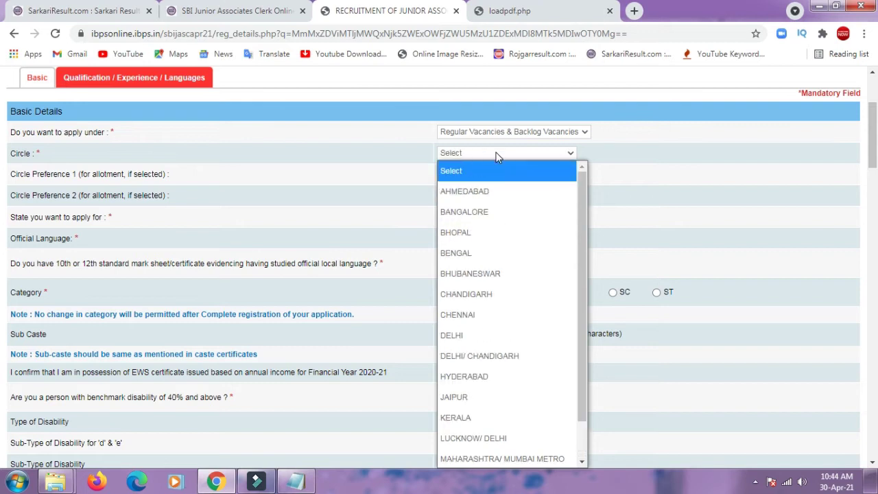
pyautogui.press('Down')
pyautogui.press('Down')
pyautogui.press('Down')
pyautogui.press('Down')
pyautogui.press('Down')
pyautogui.press('Down')
pyautogui.press('Down')
pyautogui.press('Down')
pyautogui.press('Down')
pyautogui.press('Down')
pyautogui.press('Down')
pyautogui.press('Down')
pyautogui.press('Down')
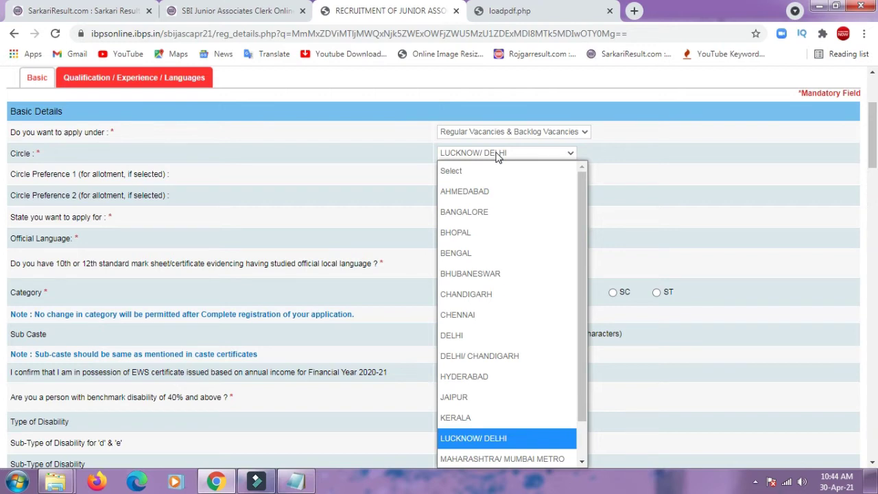
pyautogui.press('Return')
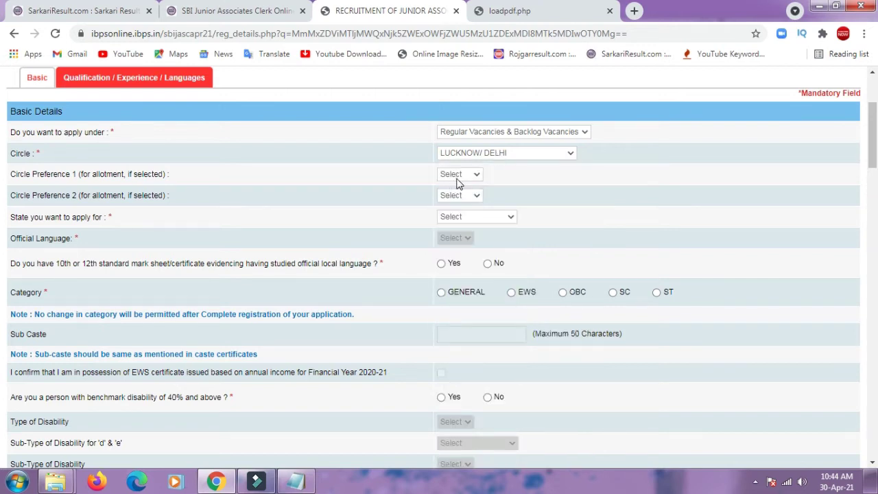
# - Set circle preferences Lucknow then Delhi, state UTTAR PRADESH and official language Hindi
pyautogui.click(457, 176)
pyautogui.click(453, 214)
pyautogui.click(456, 197)
pyautogui.click(445, 254)
pyautogui.click(480, 216)
pyautogui.click(476, 255)
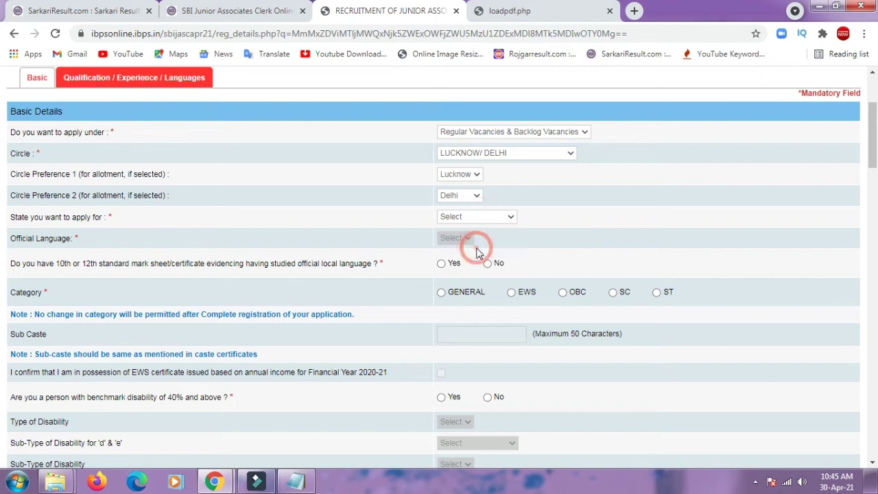
pyautogui.click(465, 237)
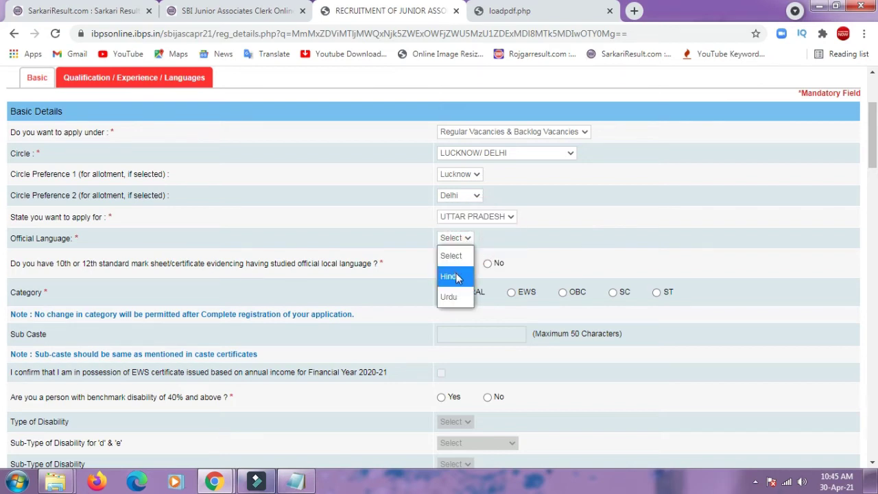
pyautogui.click(457, 275)
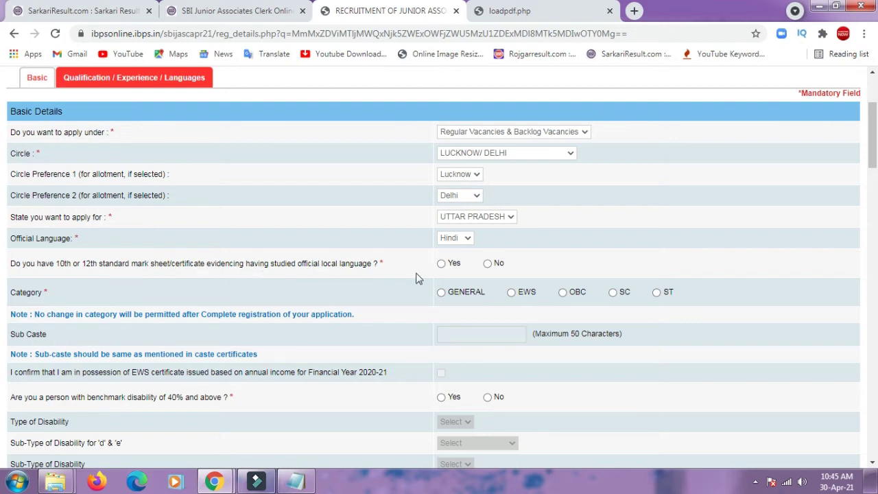
# - Answer Yes to studying the local language and choose category SC, acknowledging the alert
pyautogui.click(449, 263)
pyautogui.click(612, 293)
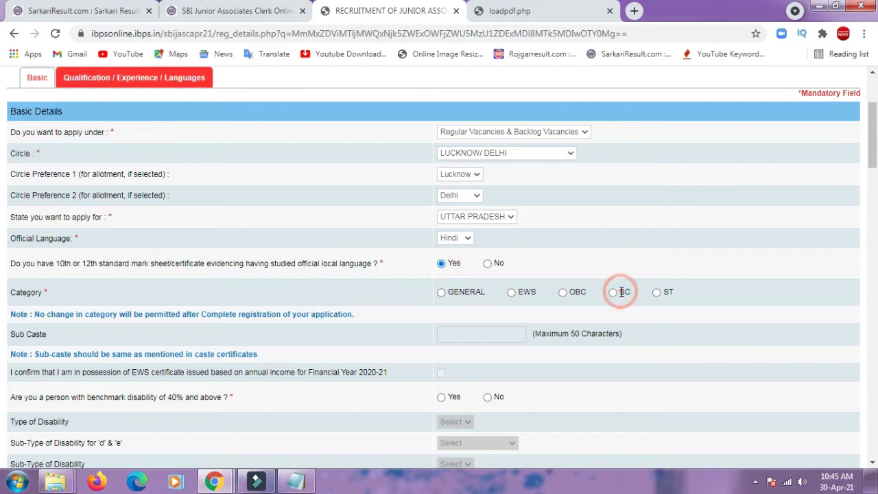
pyautogui.click(613, 293)
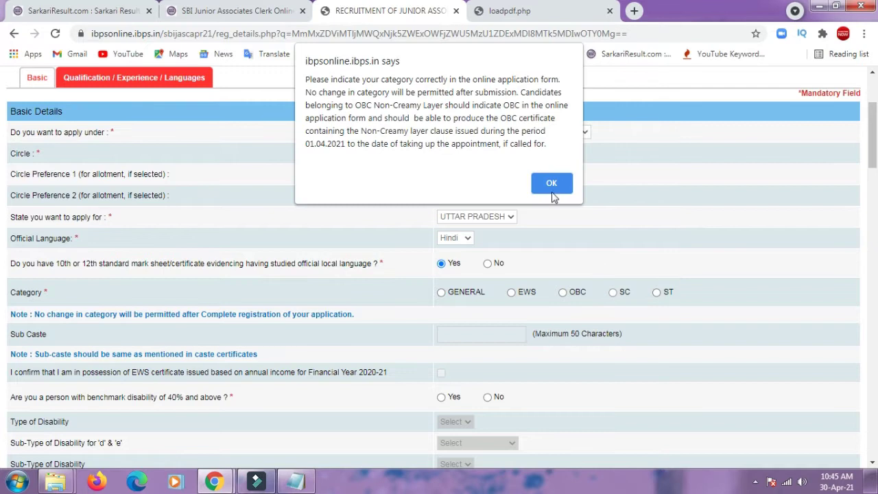
pyautogui.click(551, 184)
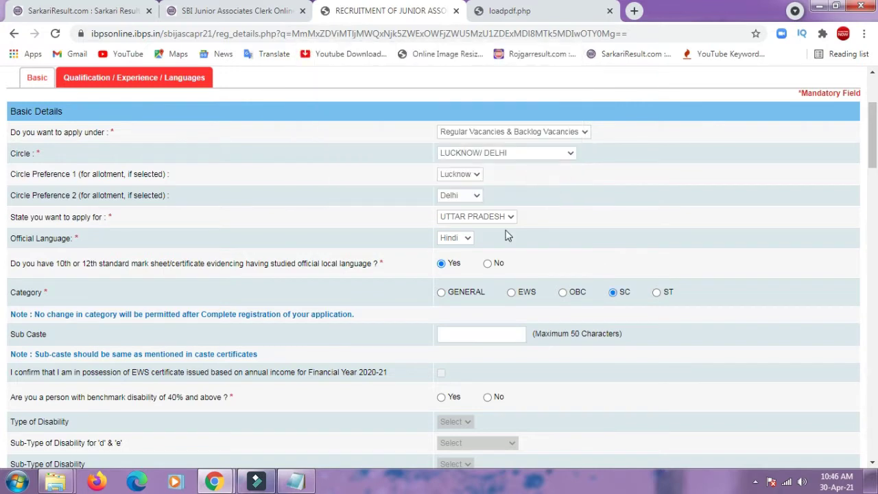
# - Answer No to benchmark disability and choose Hindu as religion
pyautogui.click(462, 336)
pyautogui.moveTo(872, 152); pyautogui.dragTo(875, 181)
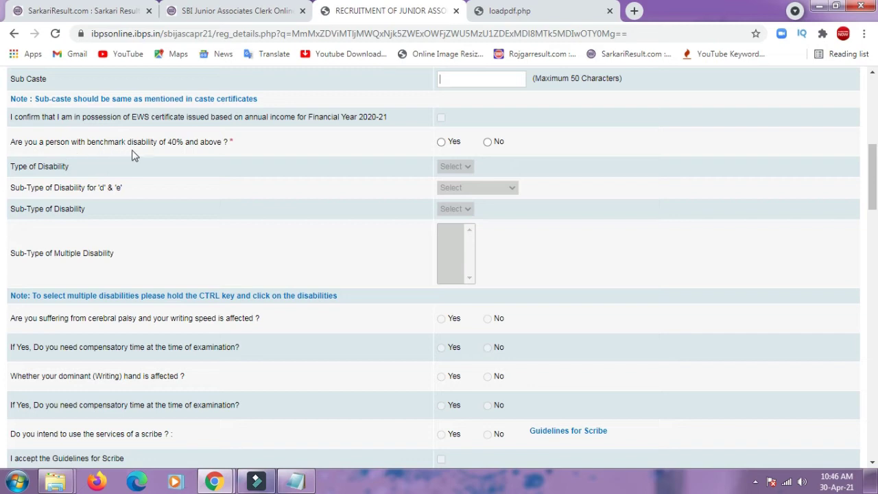
pyautogui.click(488, 142)
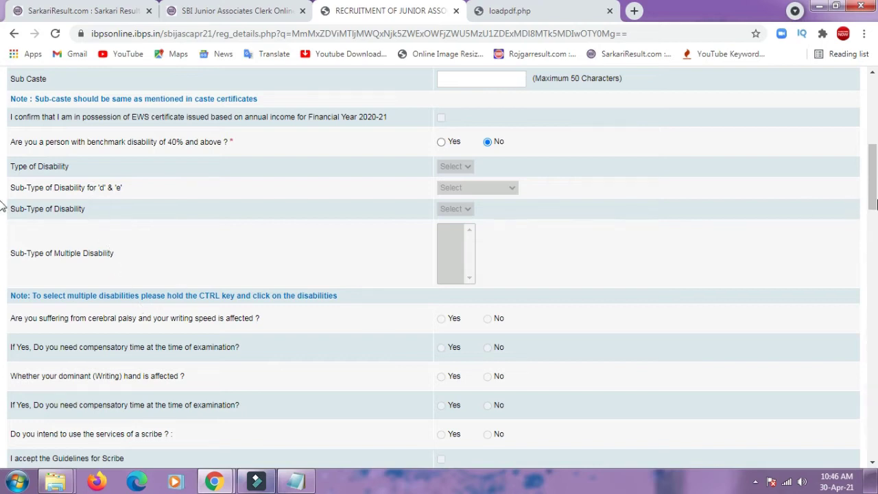
pyautogui.moveTo(874, 205); pyautogui.dragTo(876, 223)
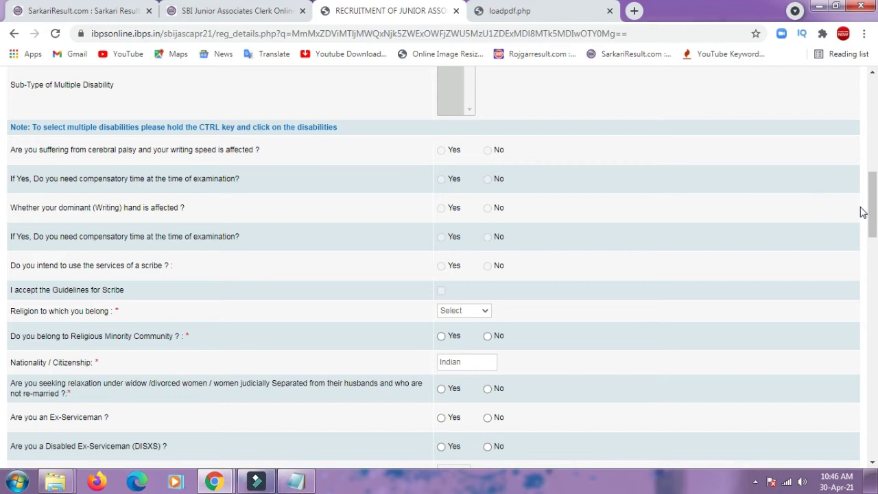
pyautogui.moveTo(872, 214); pyautogui.dragTo(876, 217)
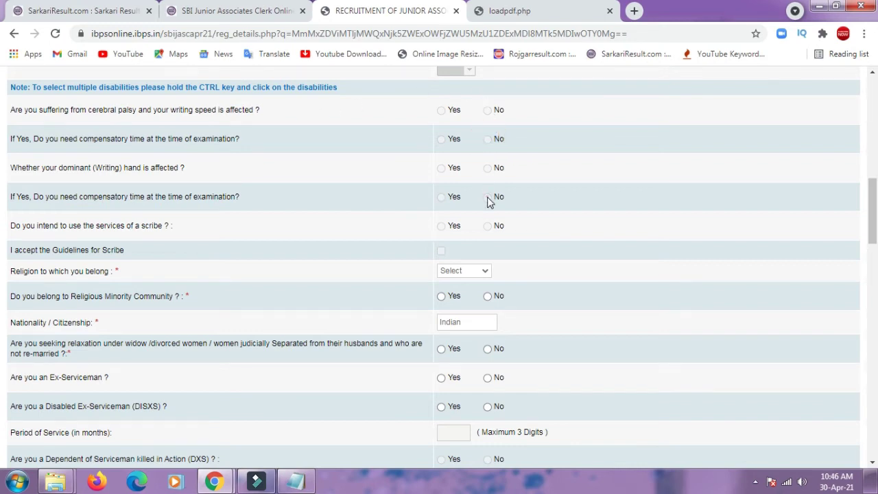
pyautogui.click(489, 225)
pyautogui.click(483, 271)
pyautogui.click(463, 354)
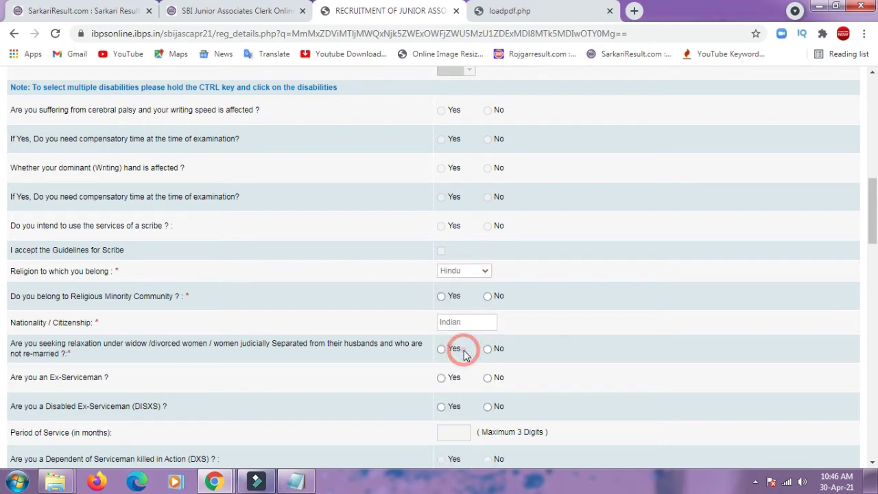
# - Answer No to religious minority, widow relaxation, ex-serviceman and disabled ex-serviceman
pyautogui.moveTo(873, 209); pyautogui.dragTo(873, 235)
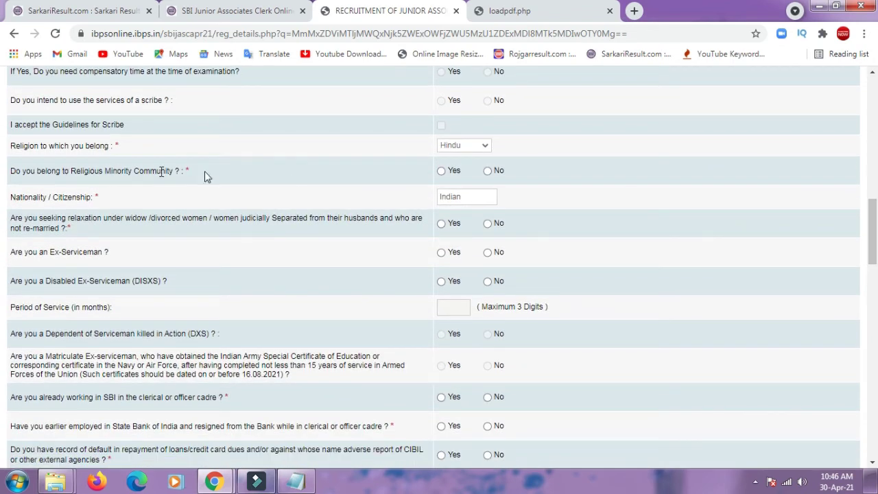
pyautogui.click(488, 171)
pyautogui.click(489, 227)
pyautogui.click(488, 253)
pyautogui.click(488, 281)
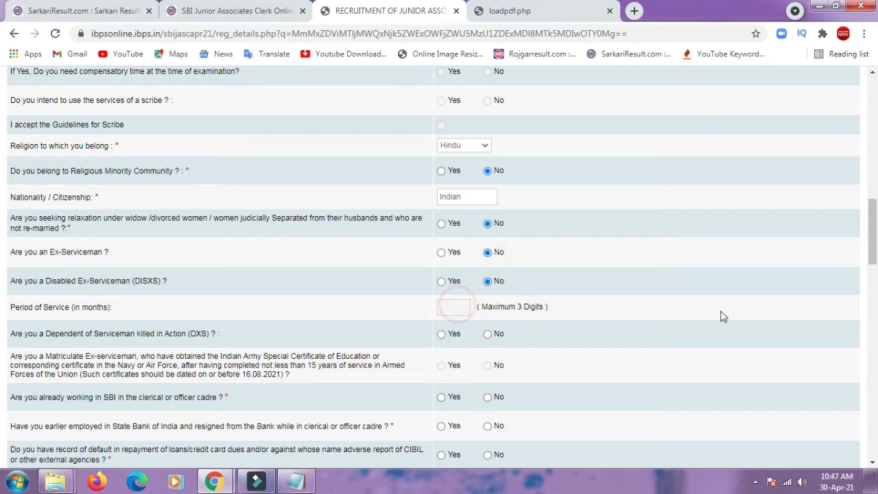
# - Answer No to DXS dependent, SBI employment, SBI resignation, loan default and adverse report
pyautogui.moveTo(872, 231); pyautogui.dragTo(3, 260)
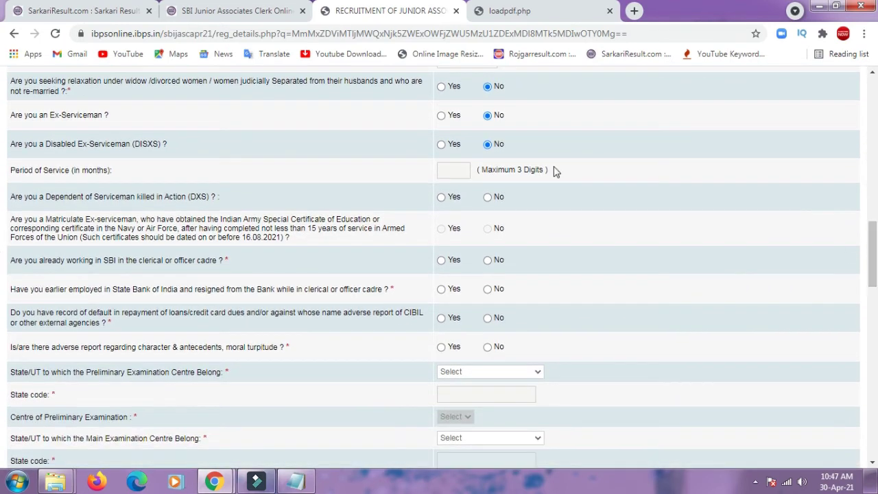
pyautogui.click(491, 200)
pyautogui.click(487, 260)
pyautogui.click(487, 289)
pyautogui.click(488, 319)
pyautogui.click(487, 347)
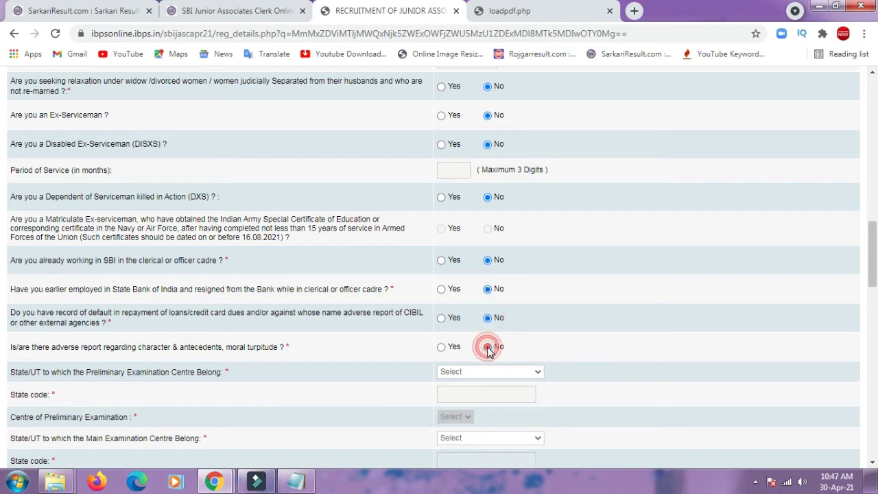
# - Set the preliminary exam centre to Jhansi, Uttar Pradesh
pyautogui.scroll(-3, 865, 250)
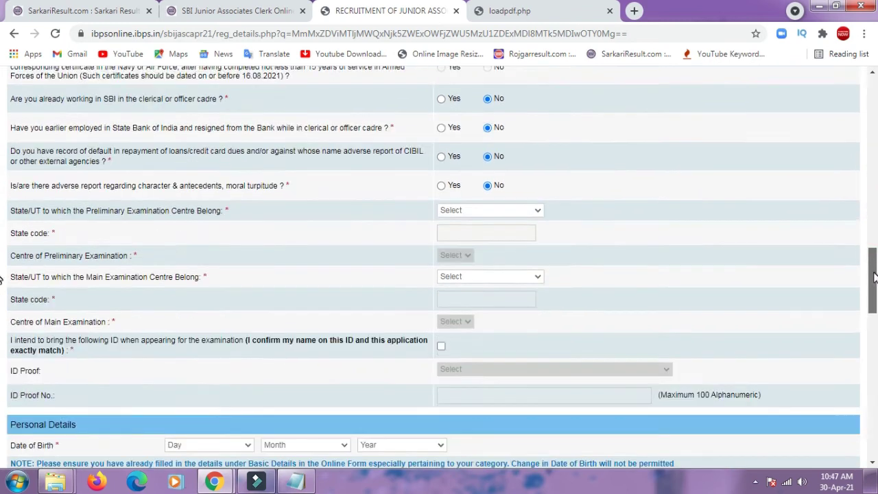
pyautogui.click(516, 173)
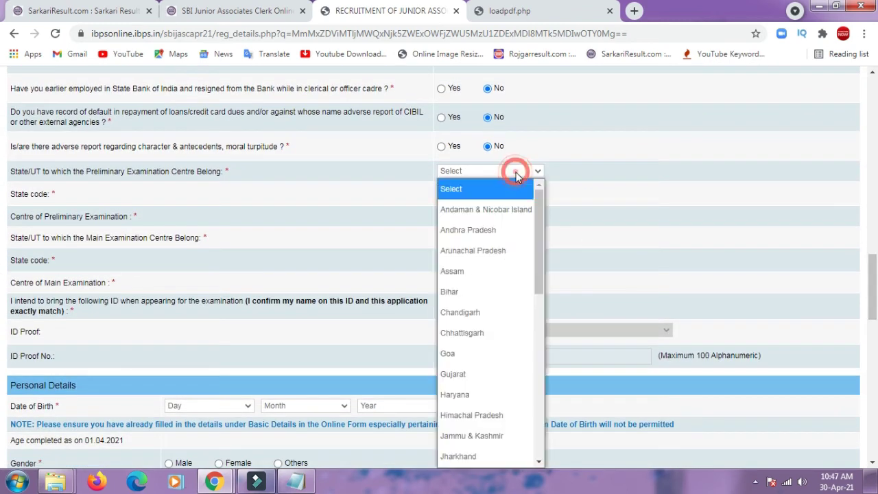
pyautogui.press('u')
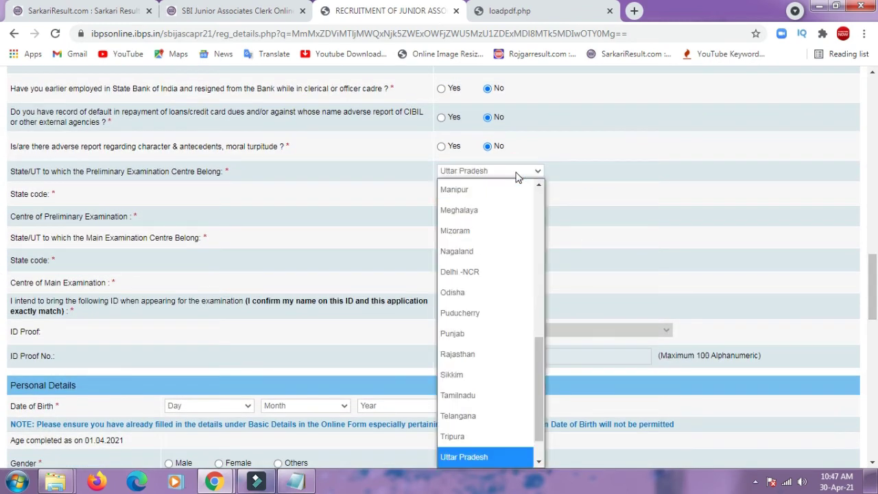
pyautogui.press('Return')
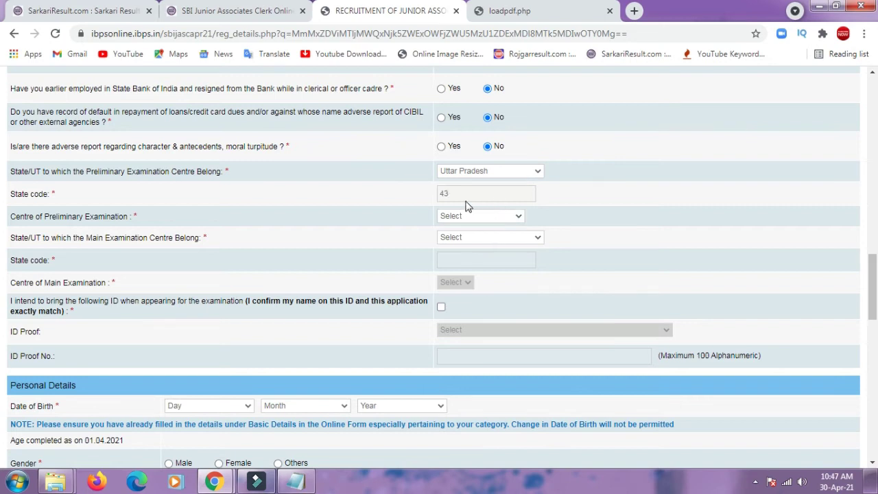
pyautogui.click(463, 217)
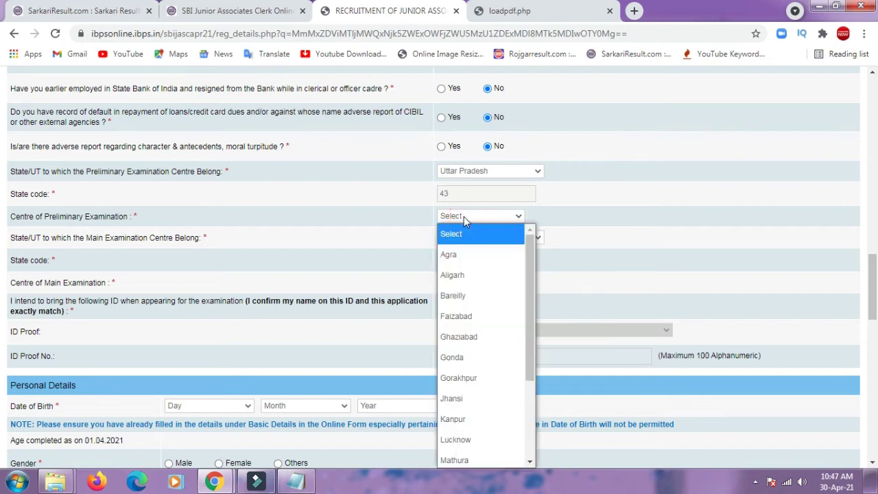
pyautogui.click(447, 396)
# - Set the main exam centre to Jhansi, Uttar Pradesh
pyautogui.click(491, 240)
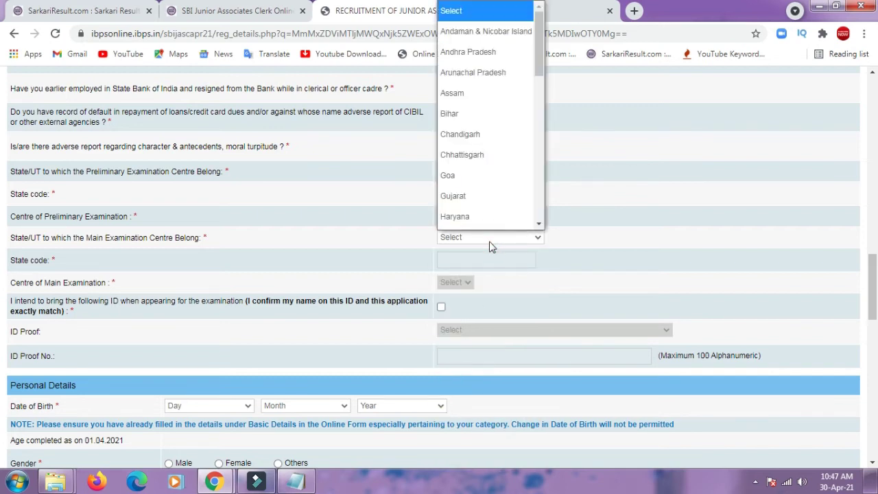
pyautogui.press('j')
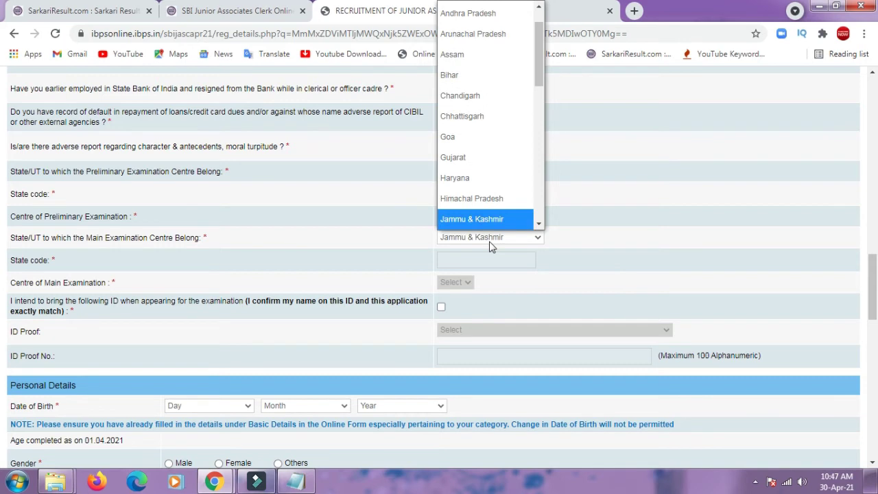
pyautogui.press('j')
pyautogui.press('k')
pyautogui.press('m')
pyautogui.press('m')
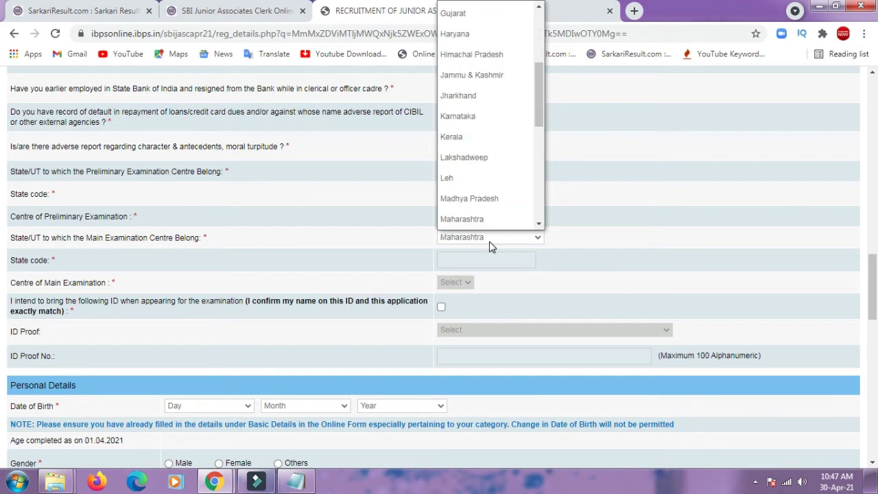
pyautogui.press('s')
pyautogui.press('t')
pyautogui.press('w')
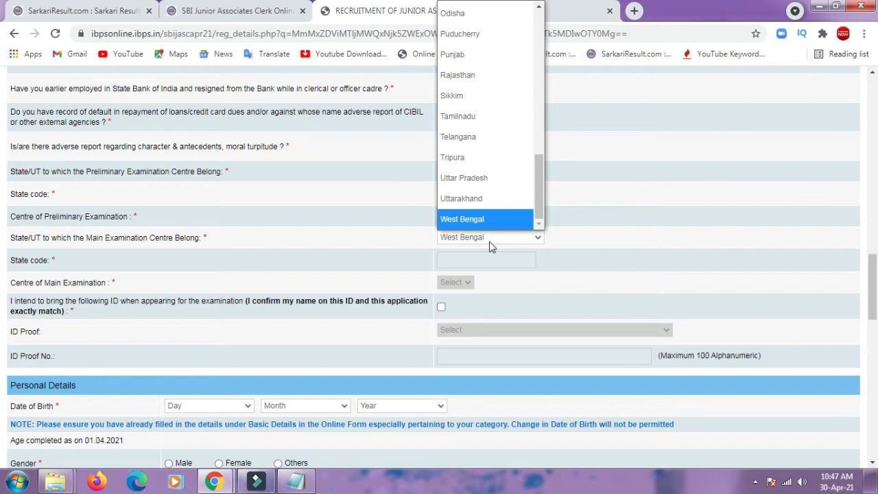
pyautogui.press('Up')
pyautogui.press('Up')
pyautogui.press('Return')
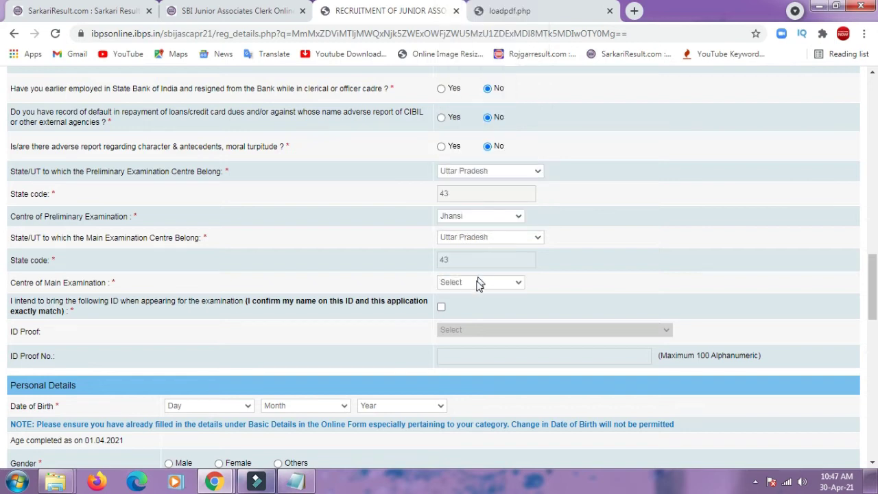
pyautogui.click(480, 286)
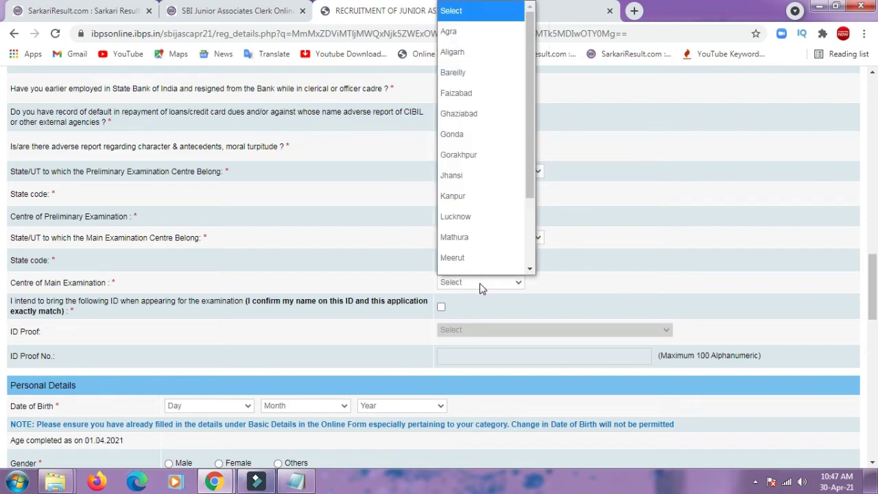
pyautogui.press('j')
pyautogui.press('Return')
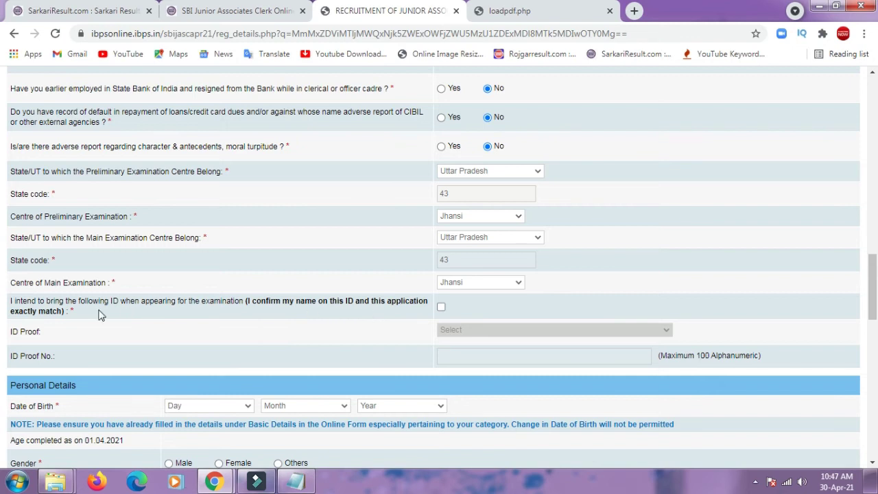
# - Tick the ID declaration checkbox and choose Aadhar Card as ID proof
pyautogui.click(131, 313)
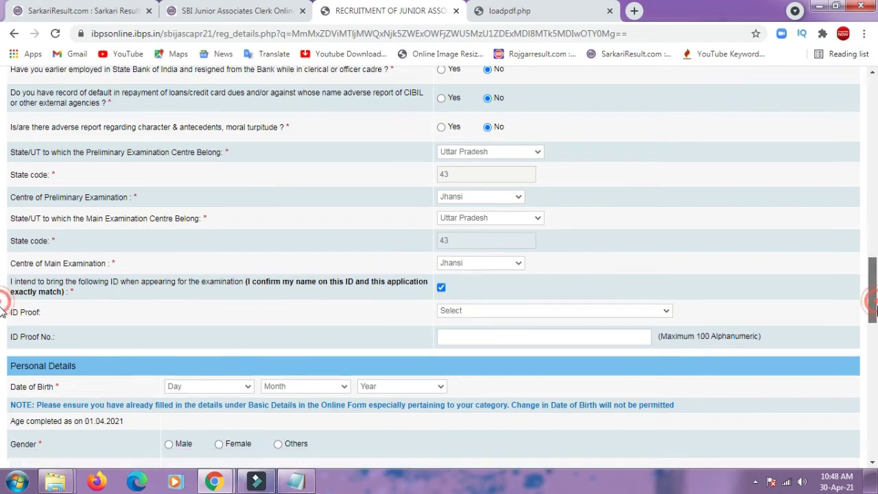
pyautogui.scroll(-2, 760, 252)
pyautogui.click(636, 241)
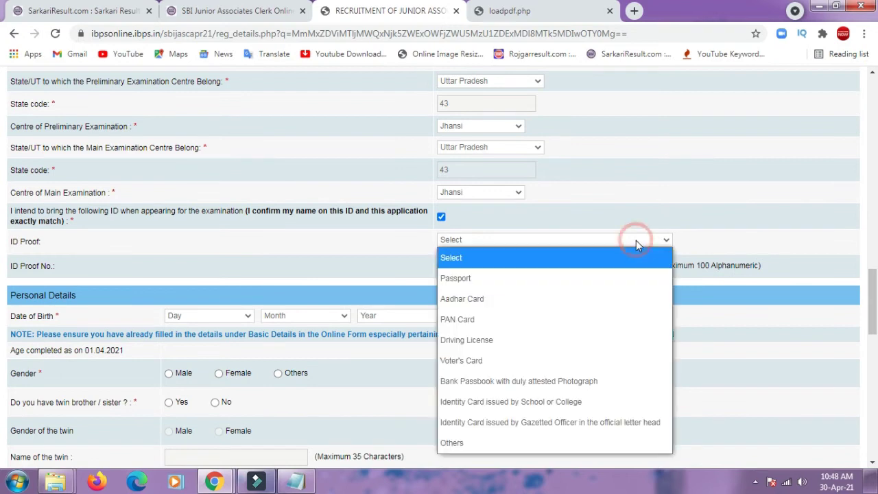
pyautogui.click(562, 298)
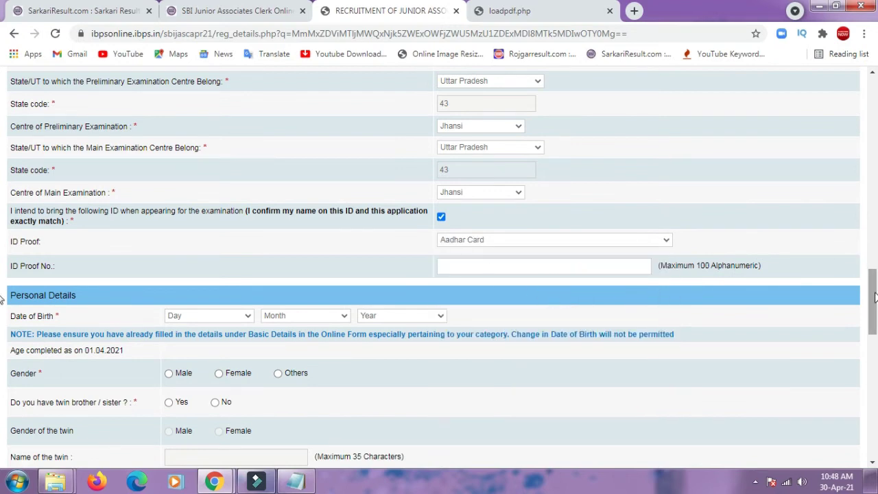
pyautogui.scroll(-2, 868, 294)
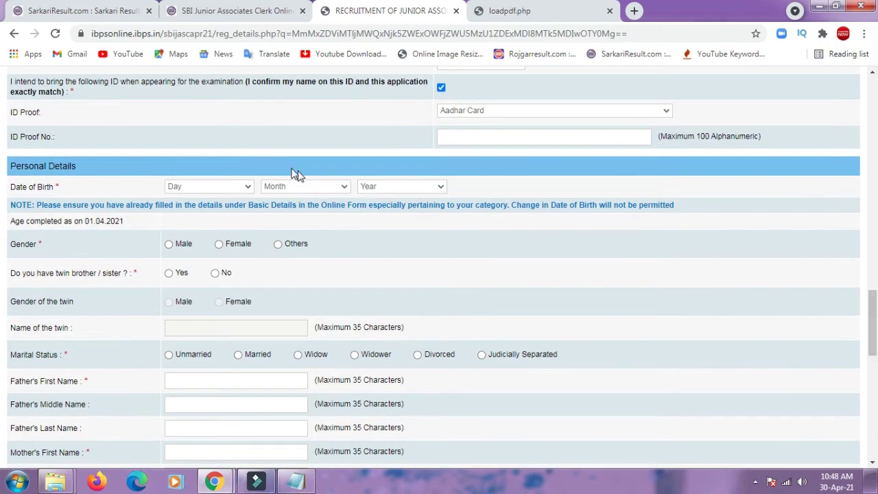
pyautogui.click(247, 188)
pyautogui.write('23')
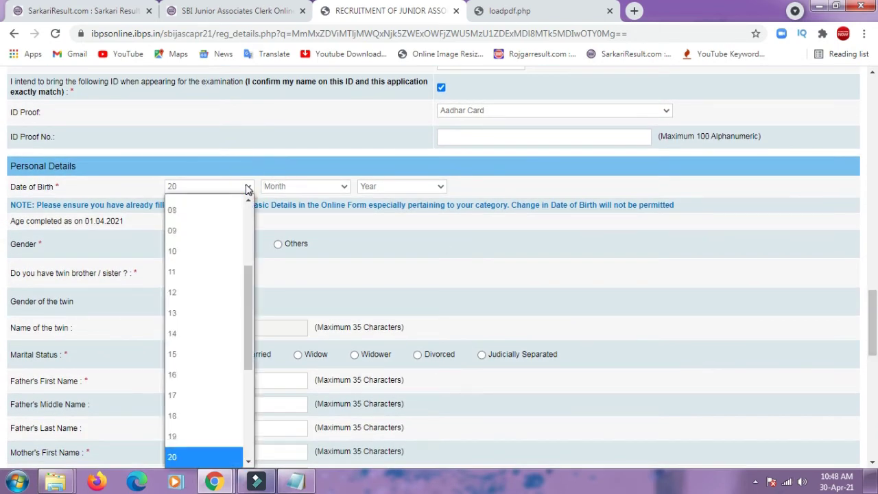
pyautogui.click(279, 190)
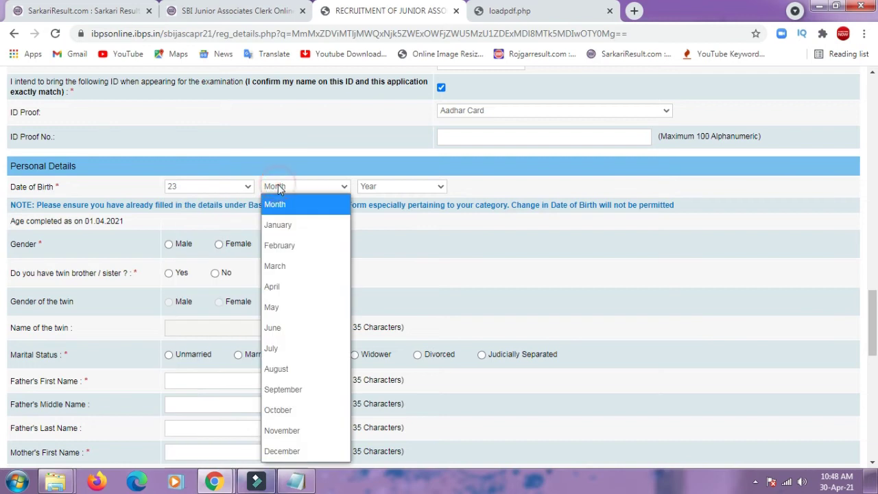
pyautogui.click(279, 368)
pyautogui.click(394, 190)
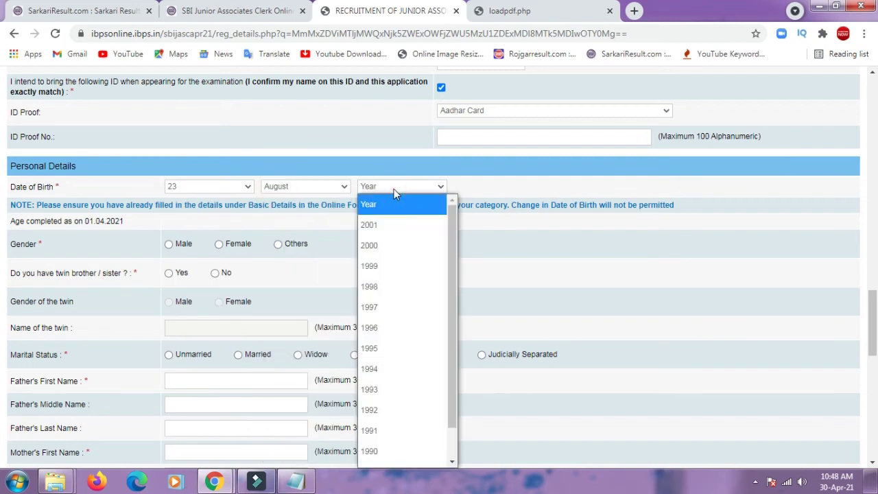
pyautogui.click(386, 327)
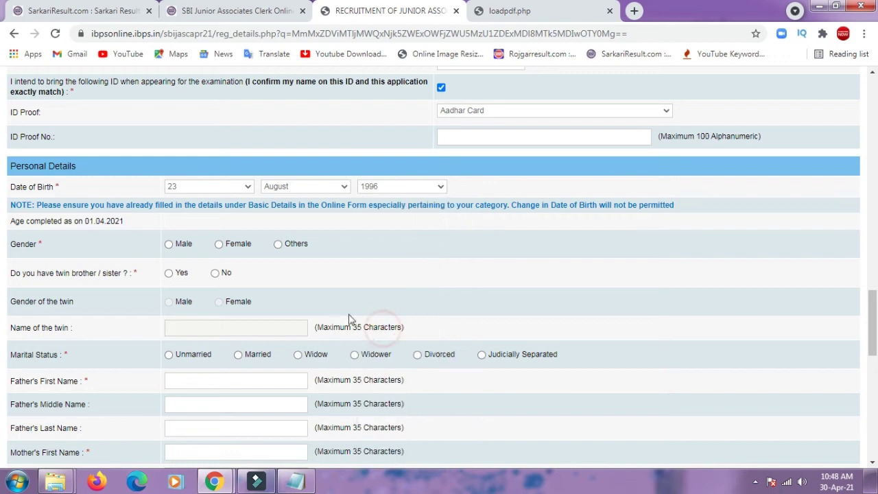
pyautogui.click(220, 247)
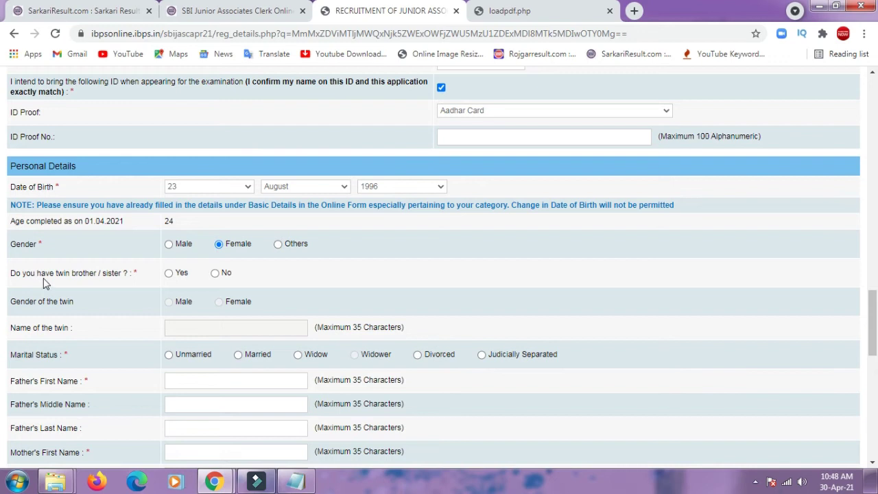
pyautogui.click(216, 273)
# - Mark marital status Unmarried and enter the father's first and middle names
pyautogui.click(169, 356)
pyautogui.scroll(-2, 2, 302)
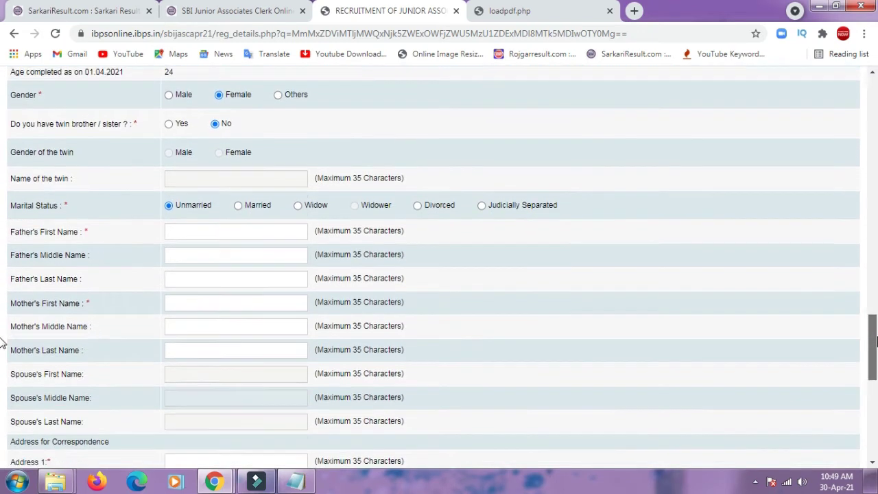
pyautogui.scroll(-1, 2, 346)
pyautogui.click(182, 135)
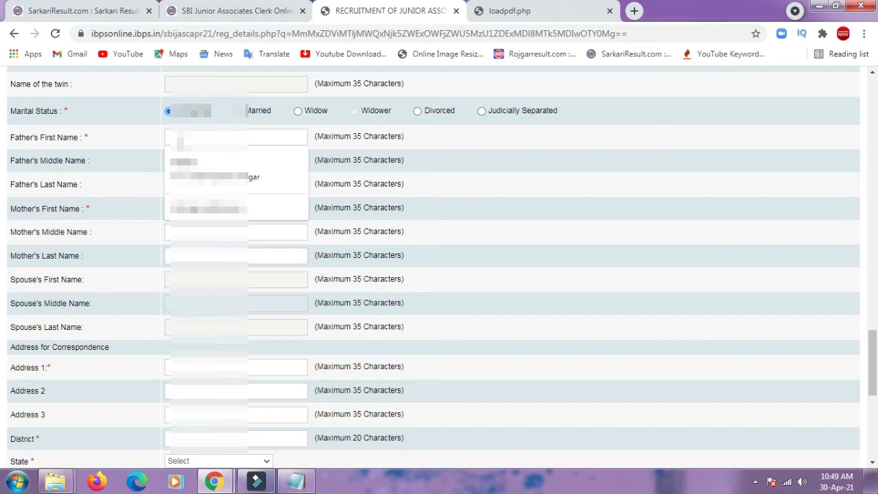
pyautogui.write('F')
pyautogui.click(183, 138)
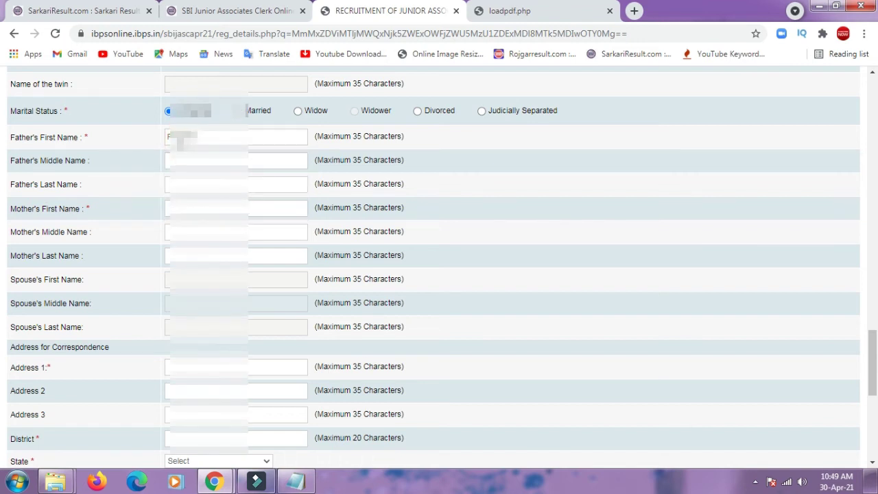
pyautogui.click(186, 160)
# - Enter the father's last name and the mother's first and middle names
pyautogui.click(183, 184)
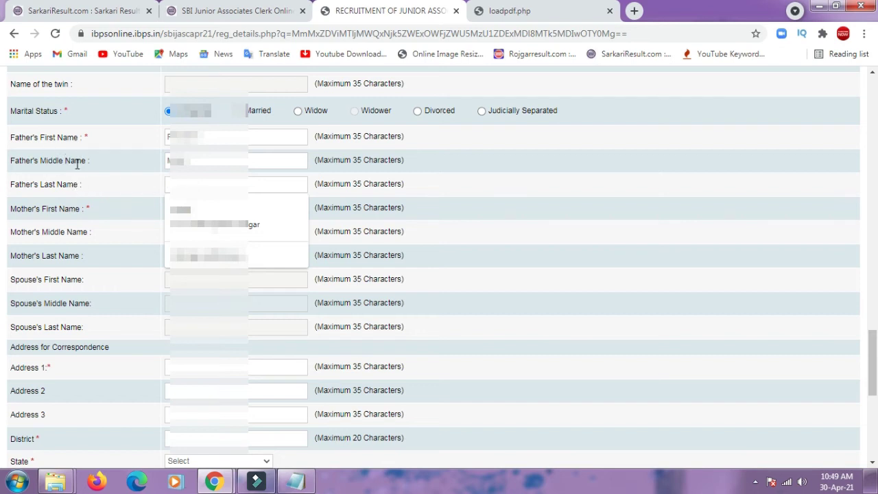
pyautogui.write('Verma')
pyautogui.click(173, 210)
pyautogui.write('A')
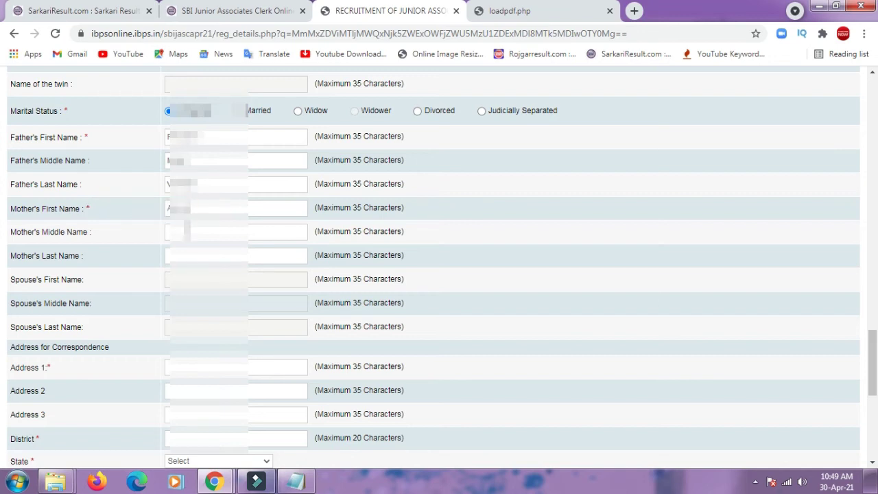
pyautogui.click(185, 232)
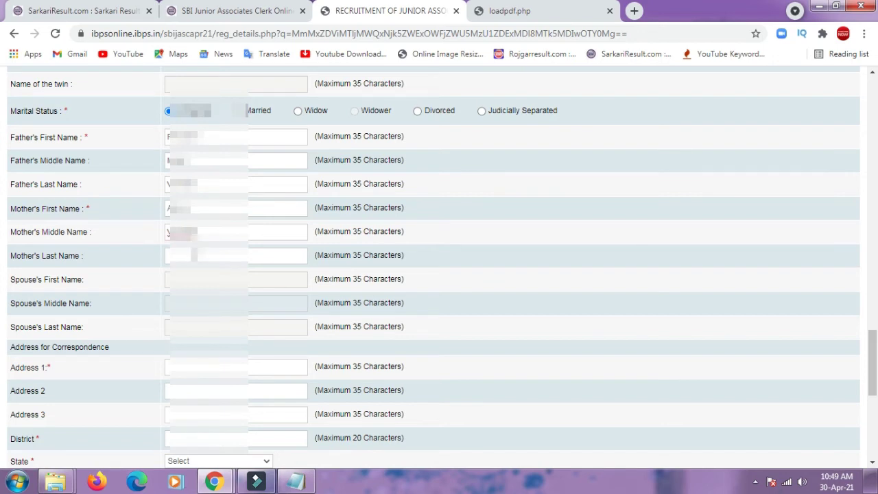
pyautogui.click(199, 255)
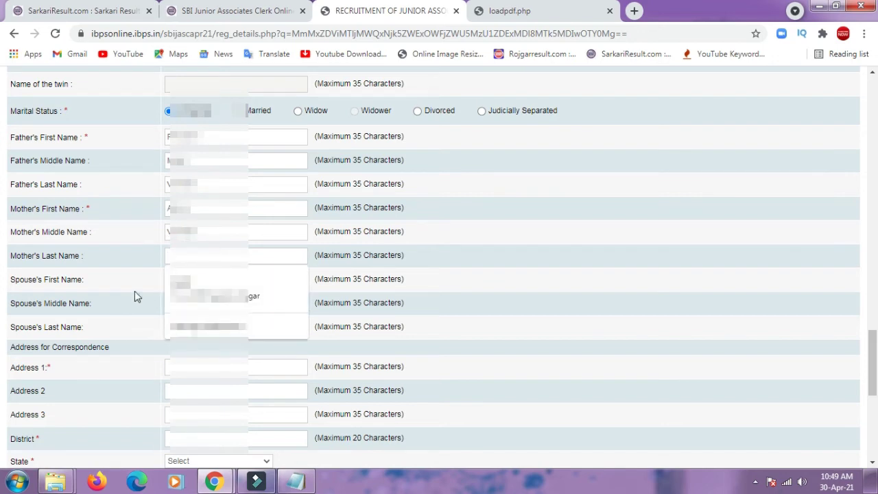
pyautogui.click(500, 297)
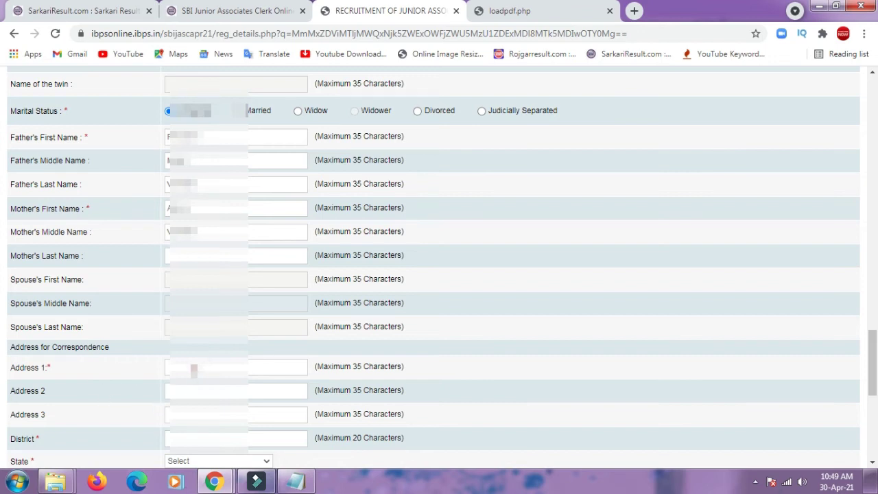
# - Fill the correspondence address fields from the saved address suggestion
pyautogui.click(193, 370)
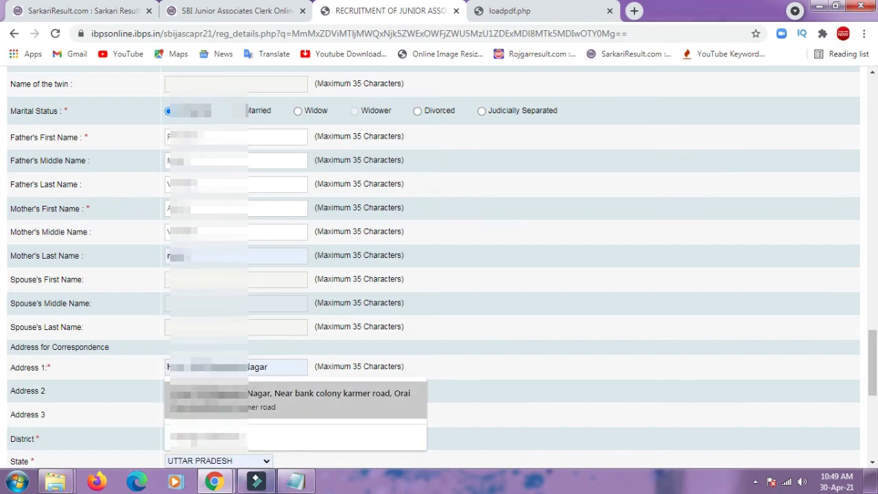
pyautogui.click(378, 401)
pyautogui.moveTo(873, 332); pyautogui.dragTo(875, 398)
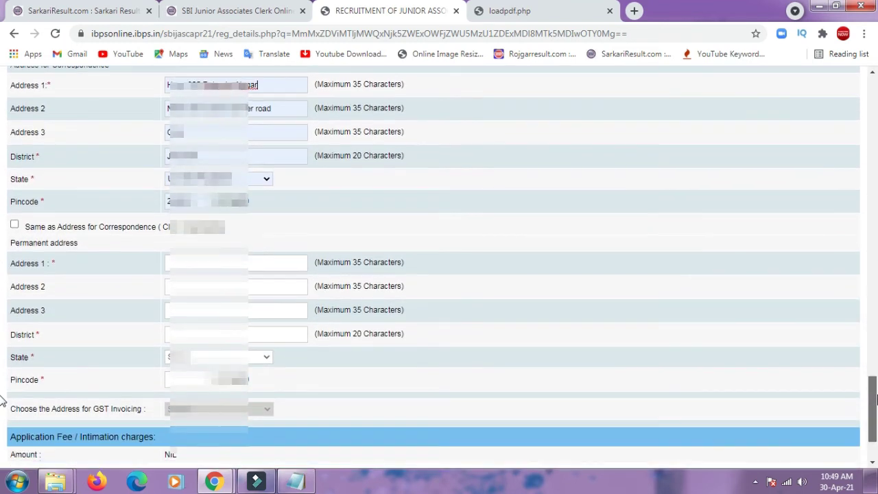
# - Copy the correspondence address into the permanent address, validate the page, and save it
pyautogui.click(14, 224)
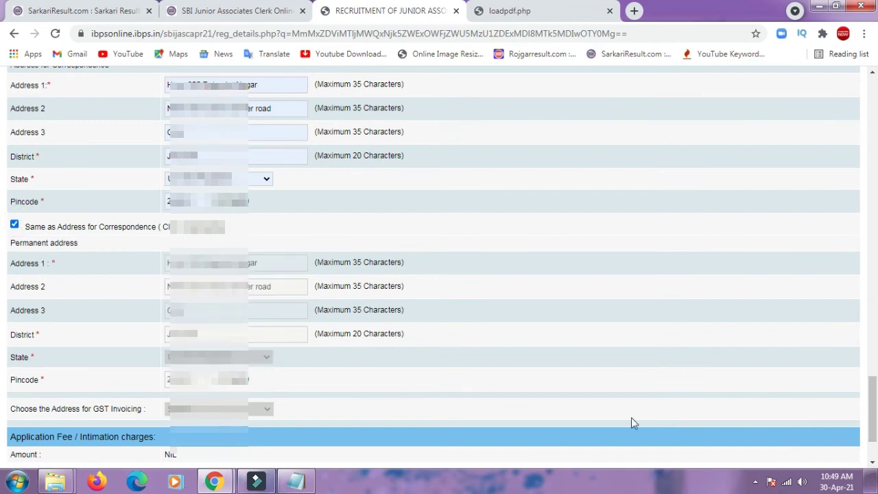
pyautogui.moveTo(875, 404); pyautogui.dragTo(875, 420)
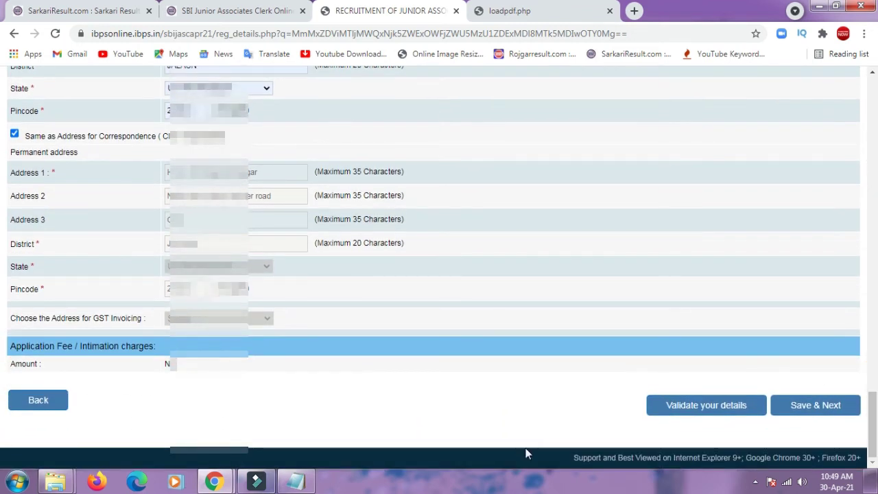
pyautogui.moveTo(875, 444)
pyautogui.mouseDown()
pyautogui.moveTo(874, 353)
pyautogui.moveTo(875, 446)
pyautogui.mouseUp()
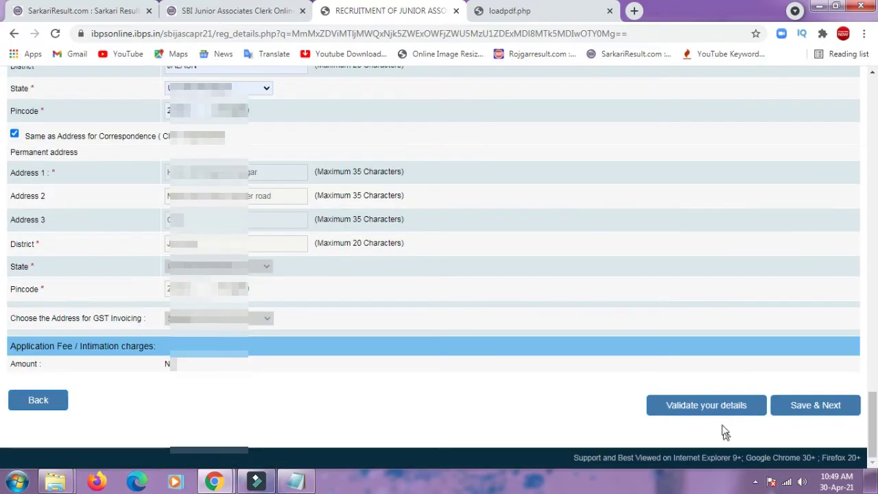
pyautogui.click(718, 414)
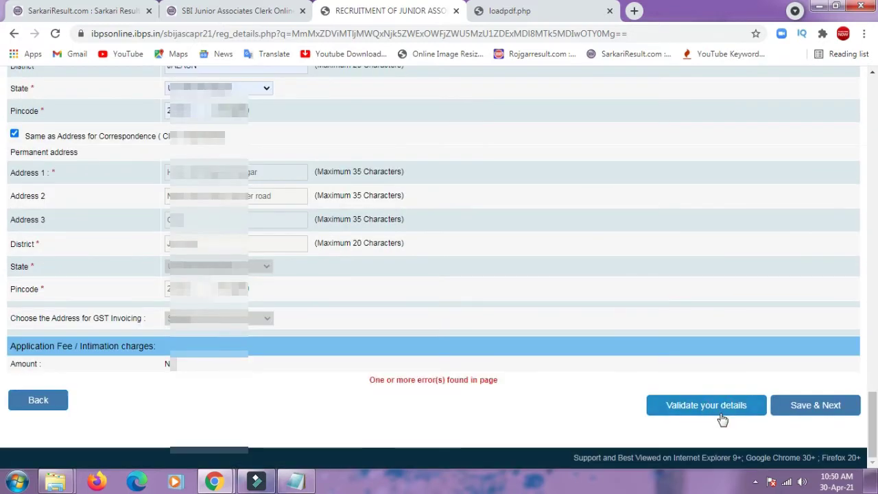
pyautogui.click(797, 407)
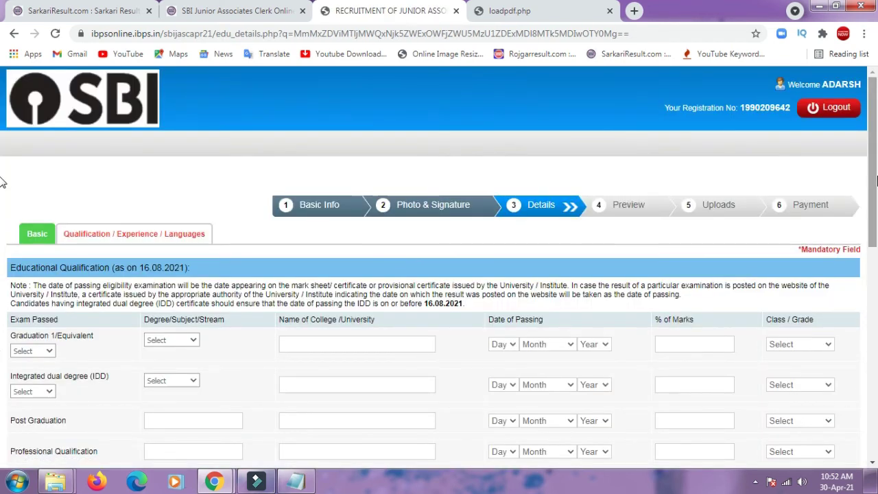
# - Mark Hindi as a language the applicant can read, write and speak
pyautogui.scroll(-10, 255, 297)
pyautogui.click(241, 295)
pyautogui.click(322, 295)
pyautogui.click(402, 295)
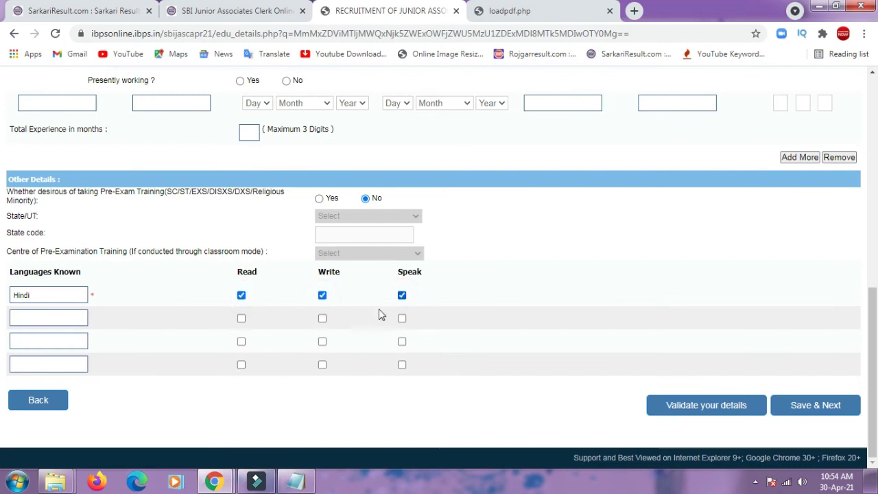
# - Validate the page, dismiss the verified-successfully alert, and save to reach the preview
pyautogui.click(681, 412)
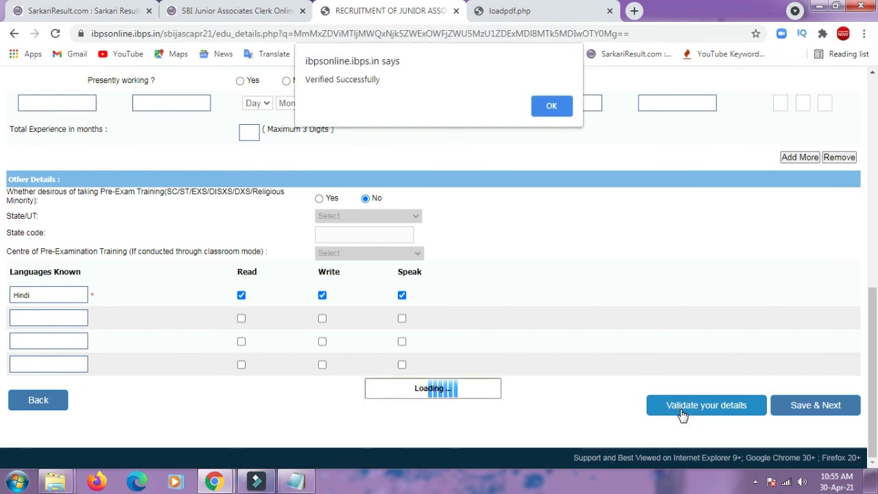
pyautogui.click(553, 108)
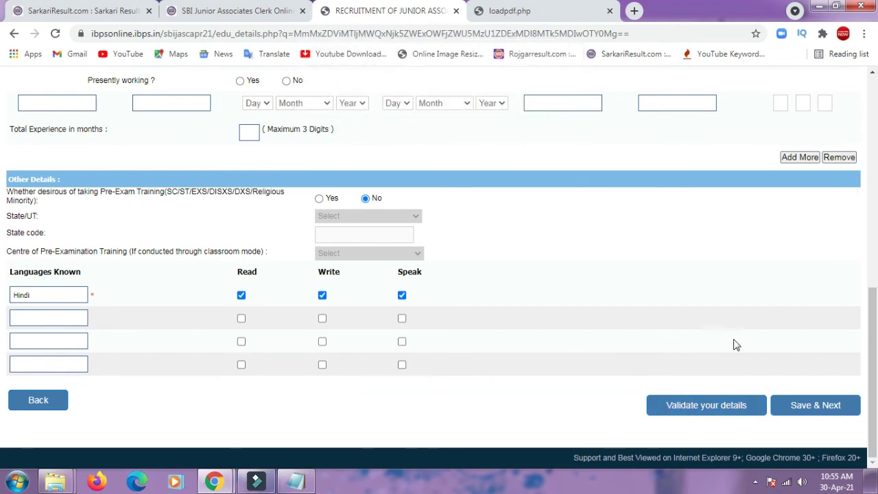
pyautogui.click(800, 408)
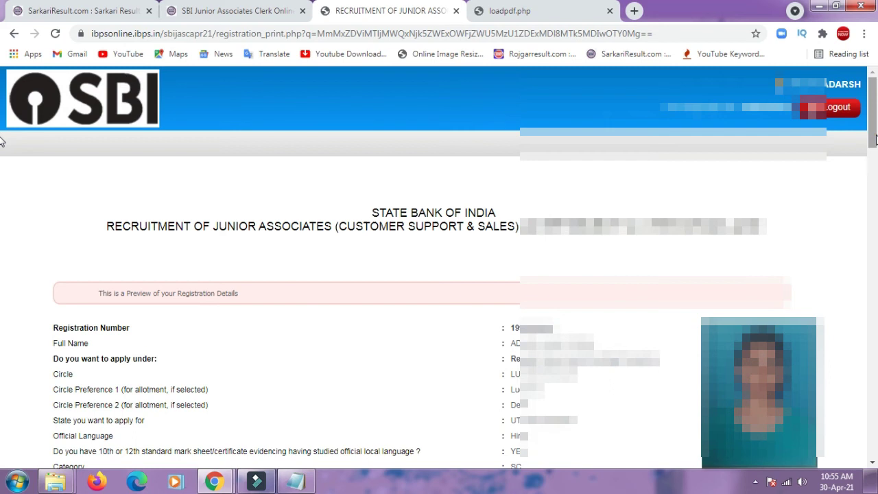
# - Review the registration preview and complete the registration, accepting both confirmation dialogs
pyautogui.scroll(-3, 2, 160)
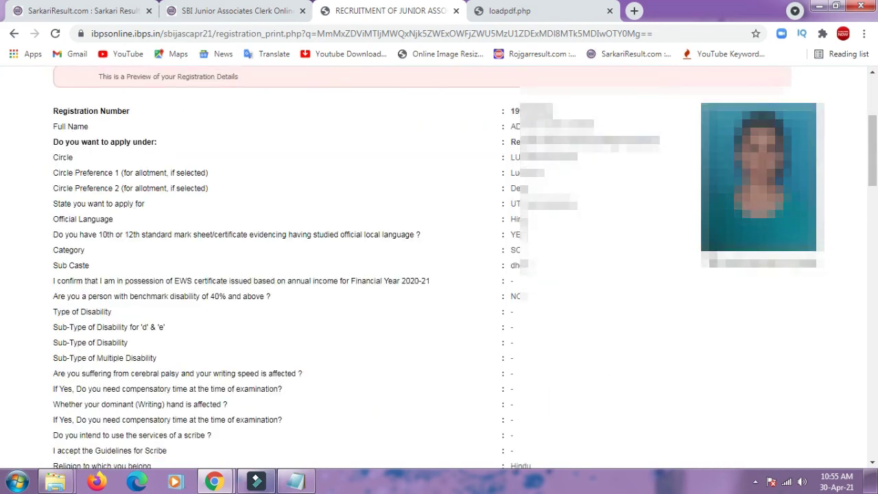
pyautogui.moveTo(721, 260); pyautogui.dragTo(701, 260)
pyautogui.moveTo(876, 147); pyautogui.dragTo(875, 453)
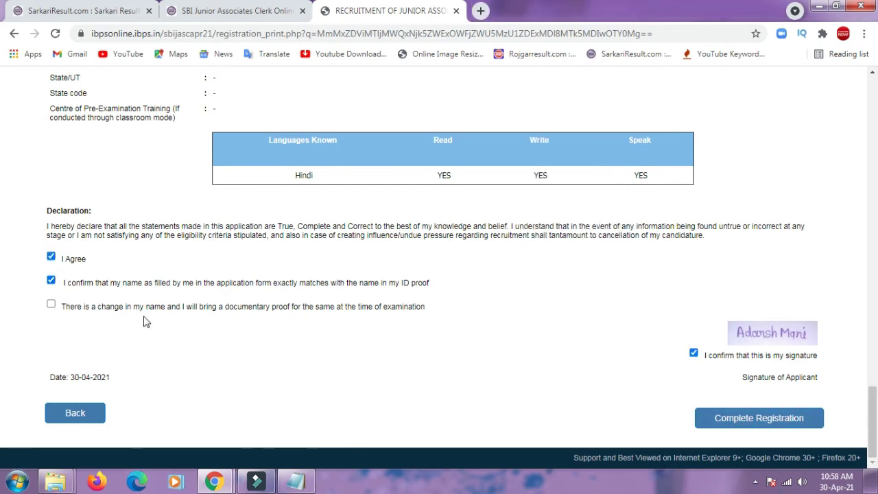
pyautogui.click(705, 422)
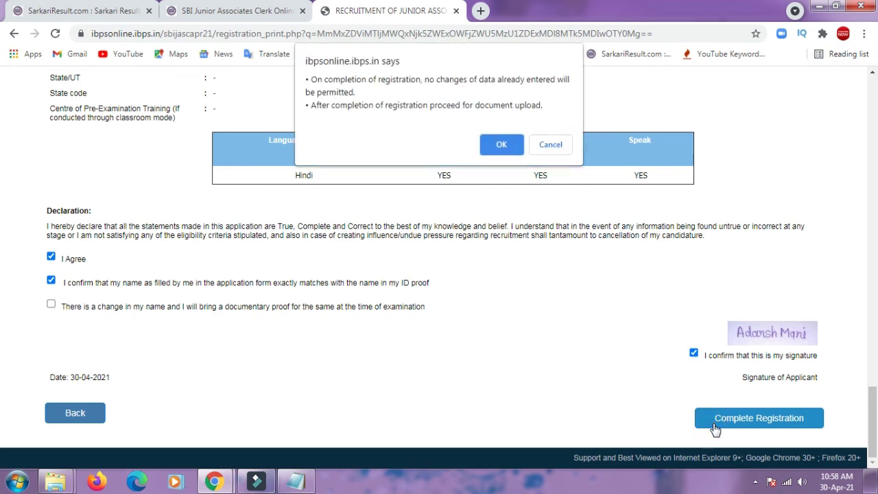
pyautogui.click(502, 147)
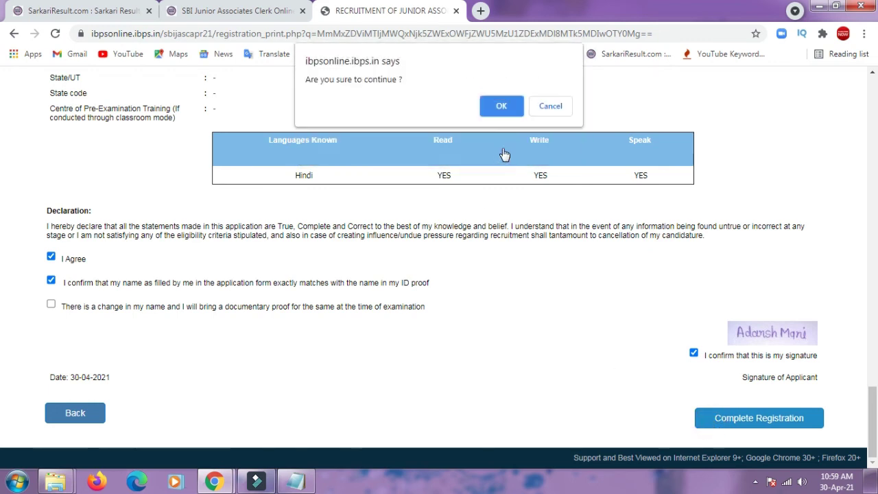
pyautogui.click(493, 107)
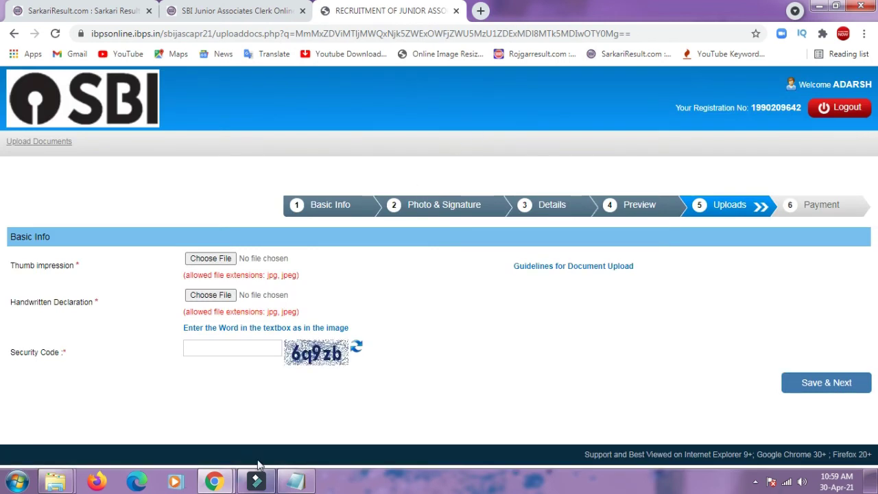
# - Check the upload guidelines, attach the thumb impression and STATEMENT.jpg, and enter the security code
pyautogui.click(565, 267)
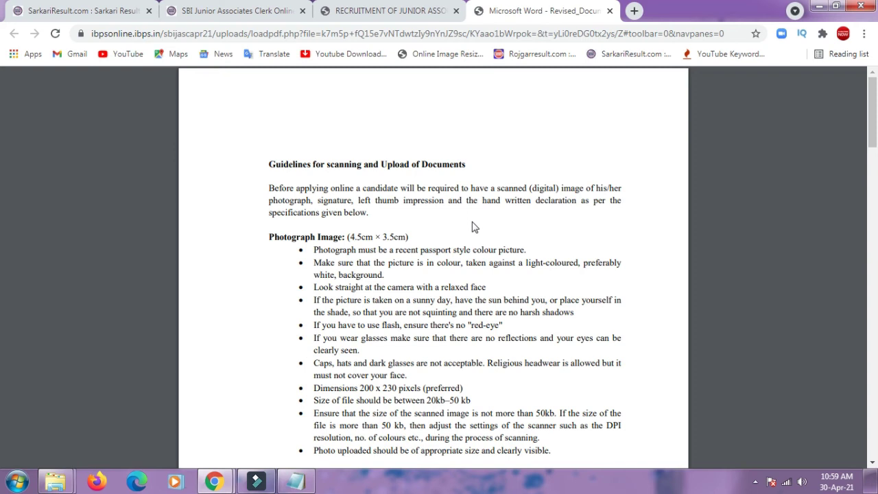
pyautogui.moveTo(872, 184)
pyautogui.mouseDown()
pyautogui.moveTo(872, 172)
pyautogui.moveTo(872, 372)
pyautogui.moveTo(873, 246)
pyautogui.mouseUp()
pyautogui.moveTo(2, 245); pyautogui.dragTo(4, 69)
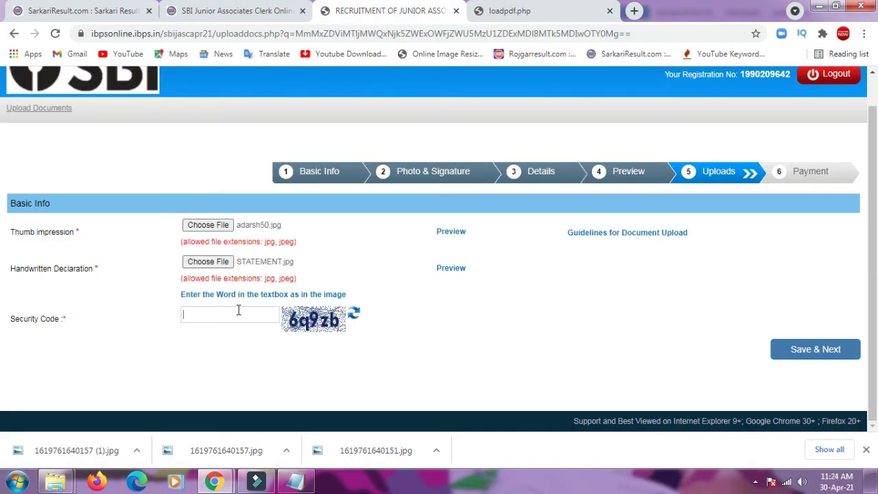
pyautogui.click(238, 311)
# - Submit the uploaded documents, confirm the data, and review the SBI Junior Associates application print
pyautogui.click(805, 351)
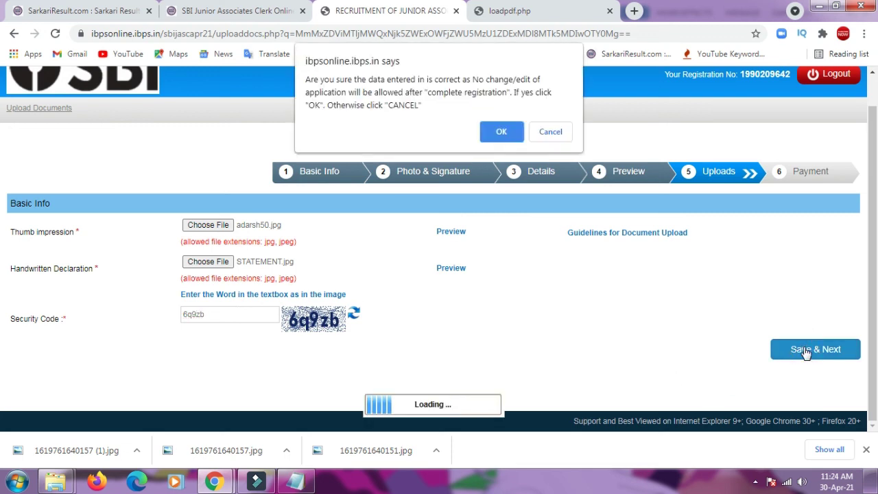
pyautogui.click(491, 133)
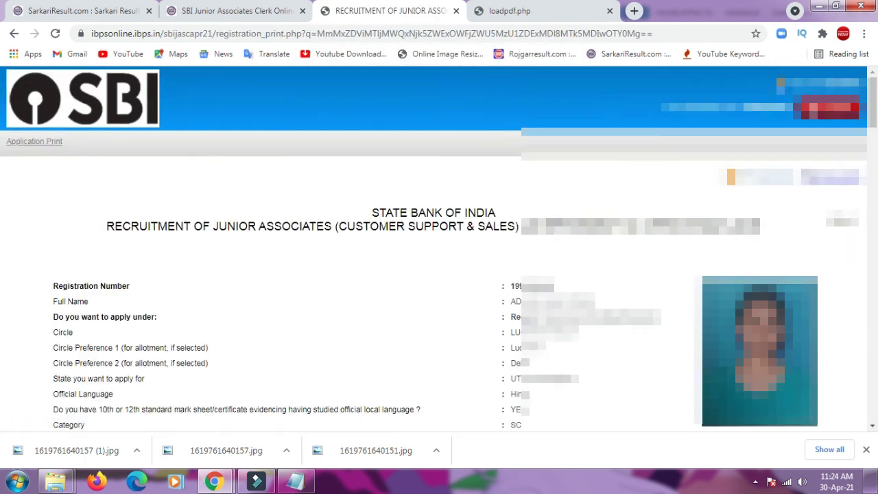
pyautogui.scroll(-15, 2, 239)
pyautogui.scroll(-20, 2, 239)
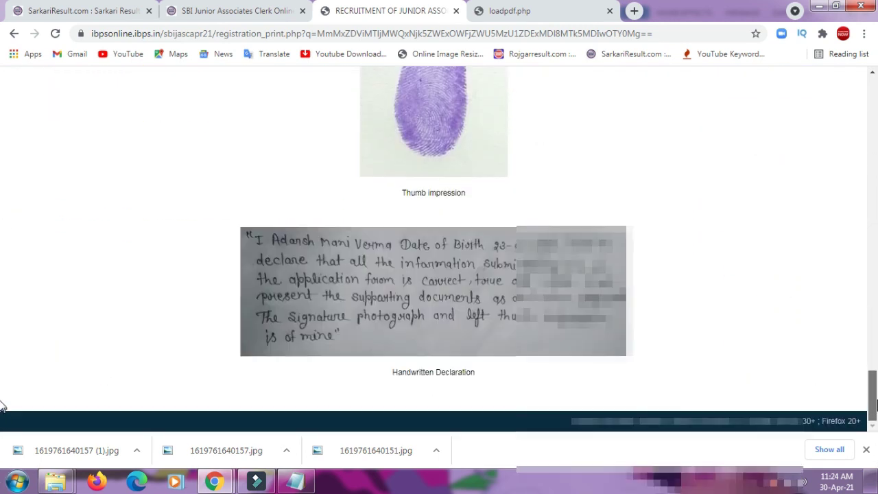
pyautogui.scroll(6, 2, 356)
pyautogui.scroll(10, 2, 362)
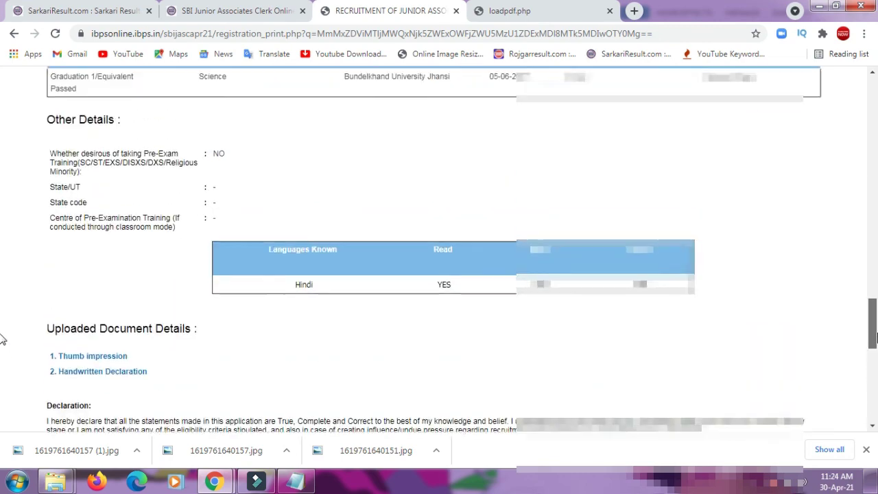
pyautogui.moveTo(872, 157); pyautogui.dragTo(872, 72)
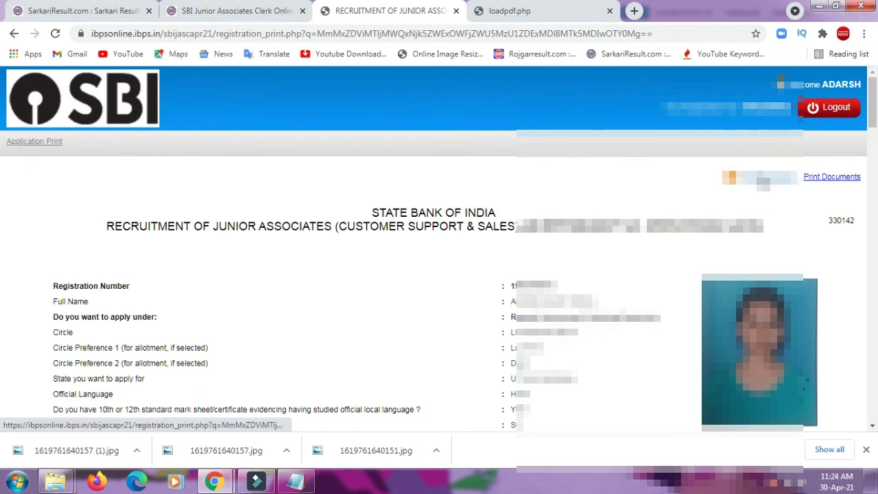
# - Save the application print as a PDF in the Downloads documents folder, then log out
pyautogui.click(763, 180)
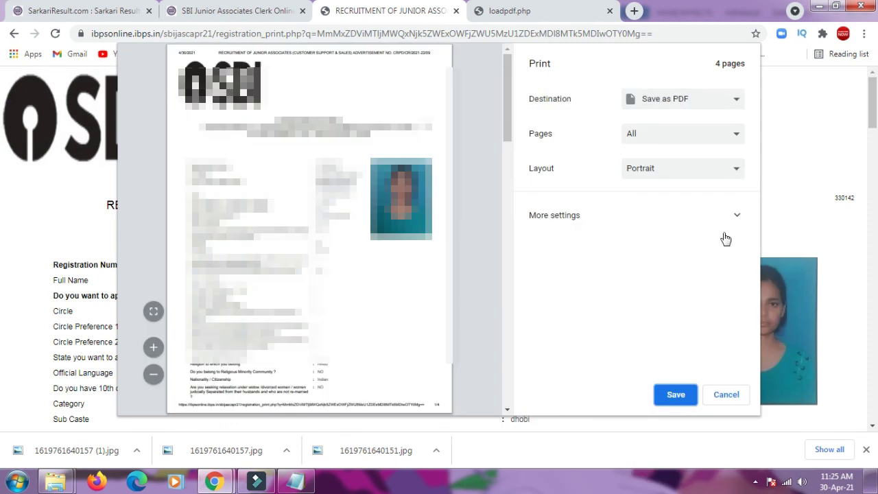
pyautogui.click(673, 395)
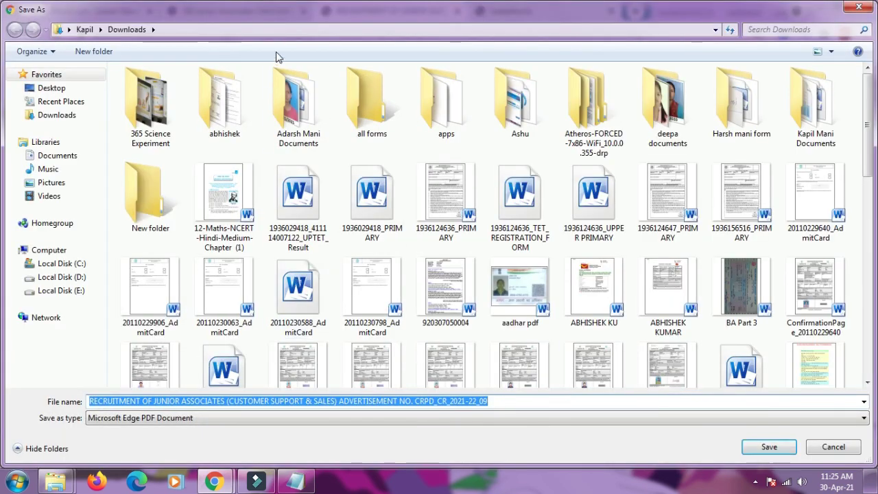
pyautogui.doubleClick(293, 99)
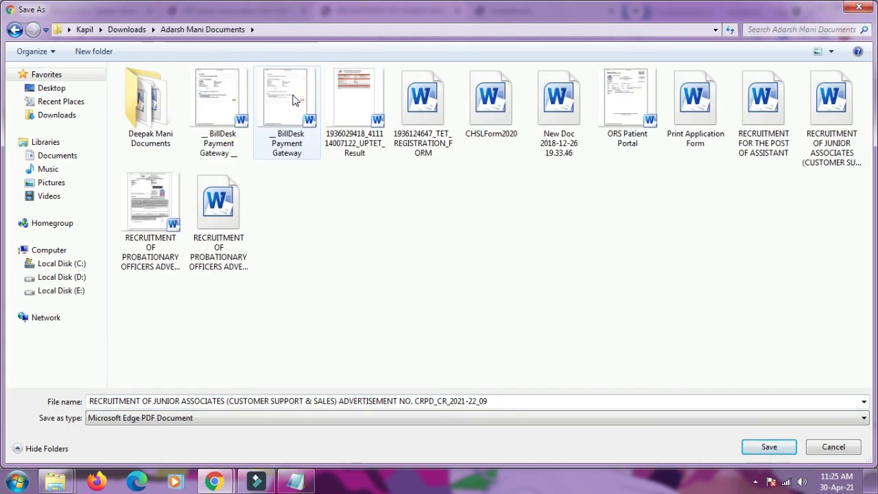
pyautogui.click(768, 446)
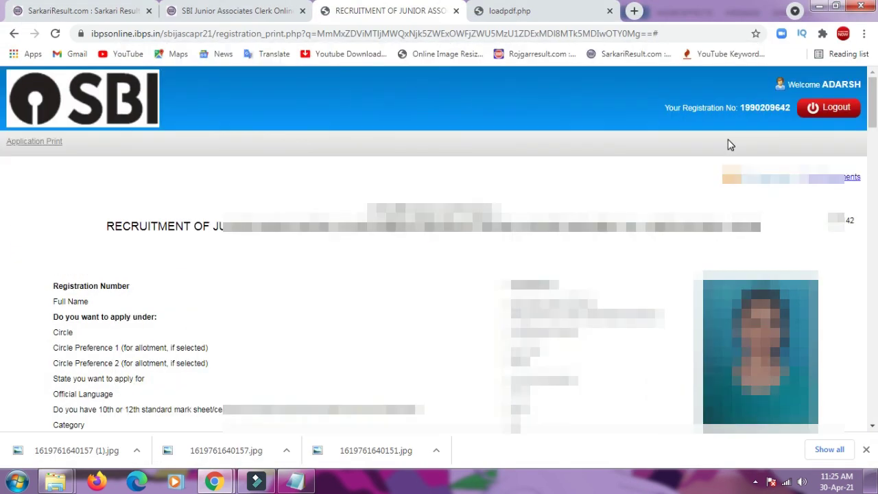
pyautogui.click(833, 108)
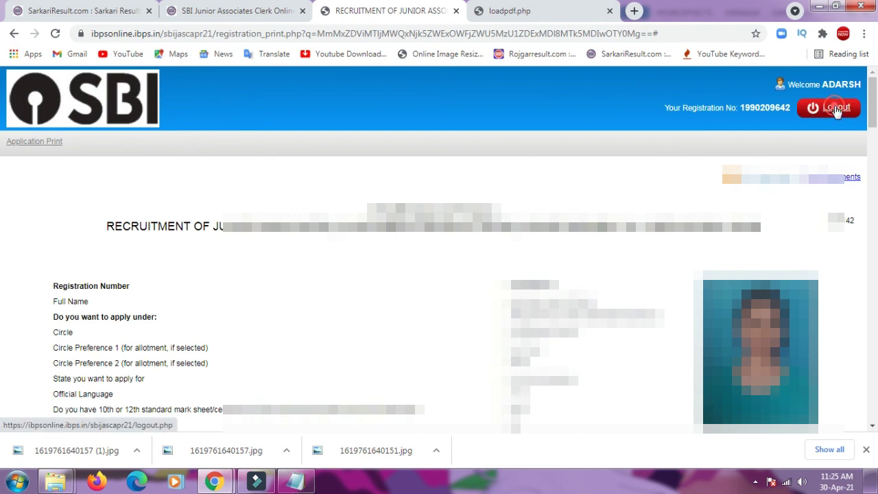